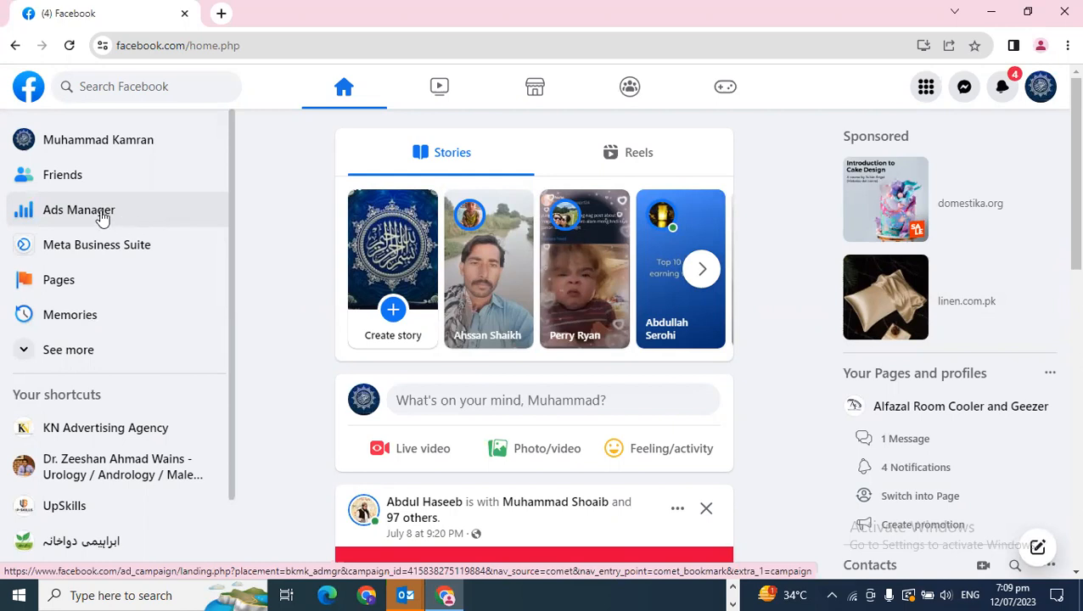
Open Ads Manager in a new browser tab and view the campaign objectives offered for a new campaign
right_click(103, 217)
click(134, 225)
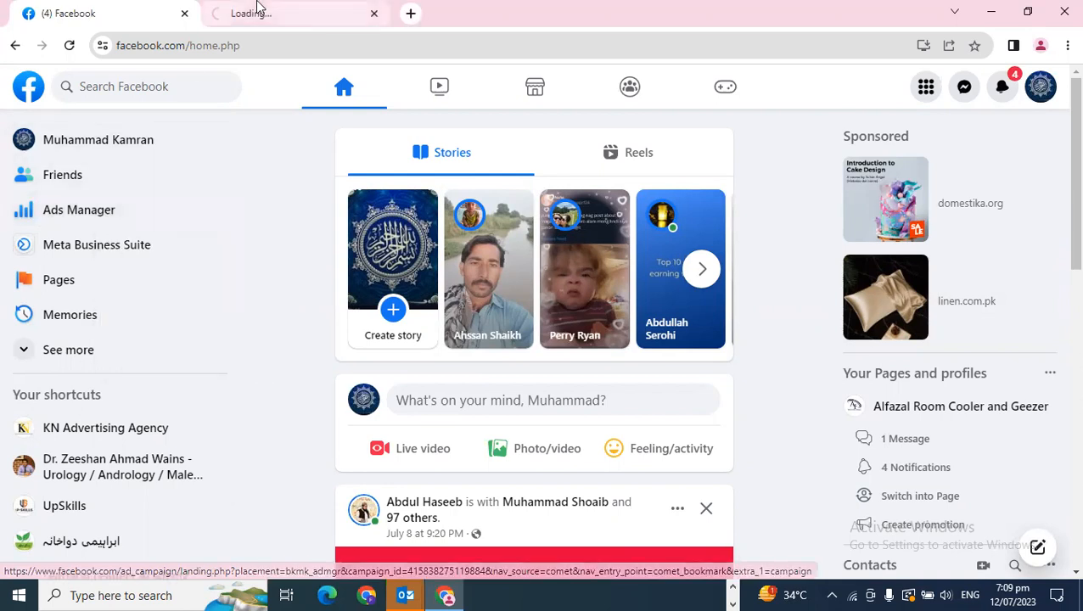
click(259, 10)
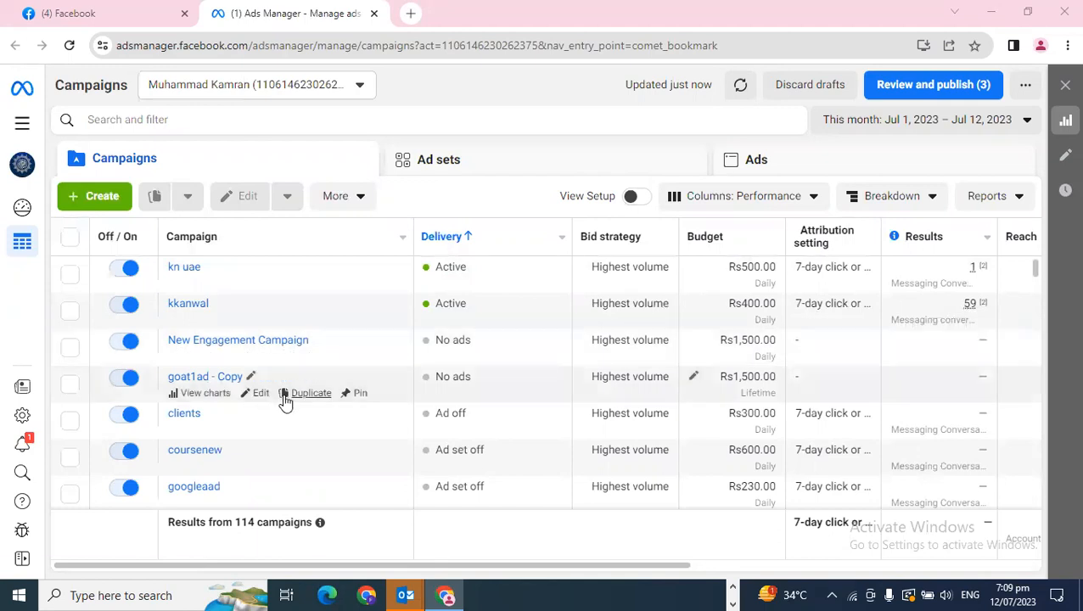
click(123, 205)
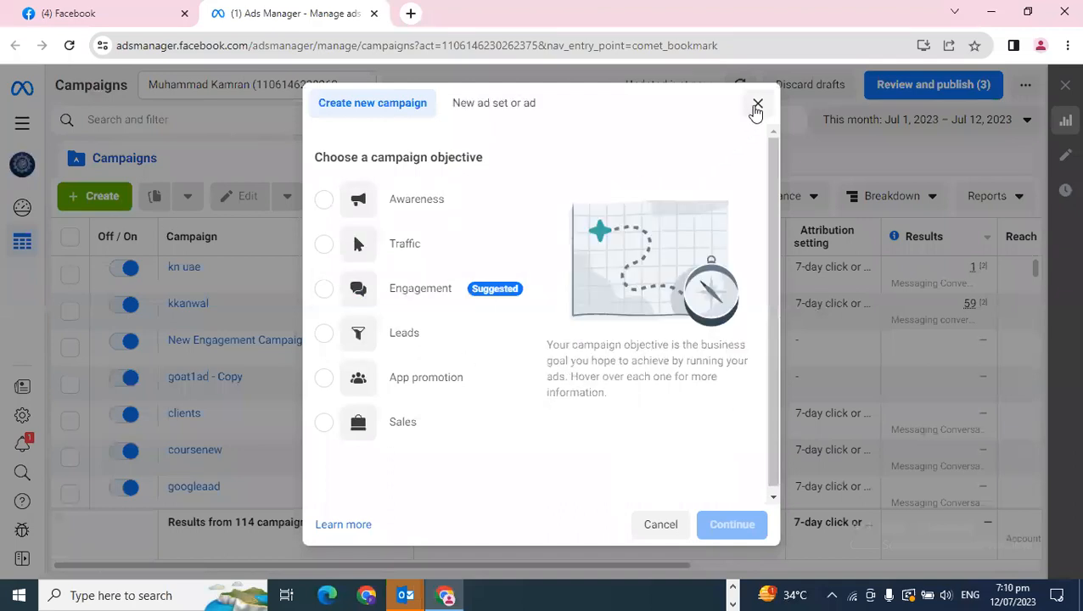
click(758, 106)
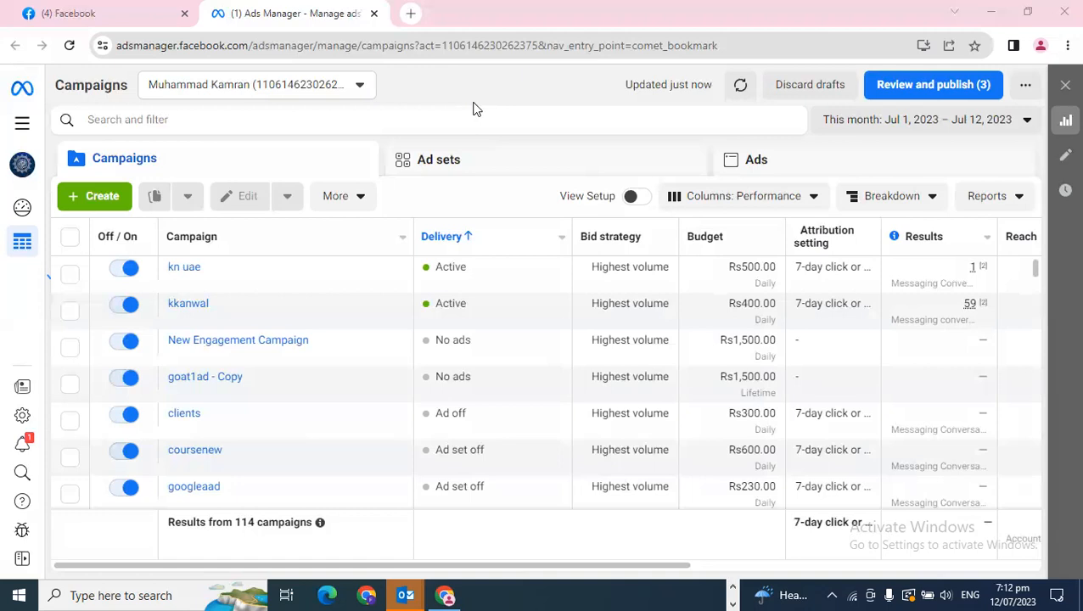
Open the ad account's Billing page in a new browser tab
click(31, 129)
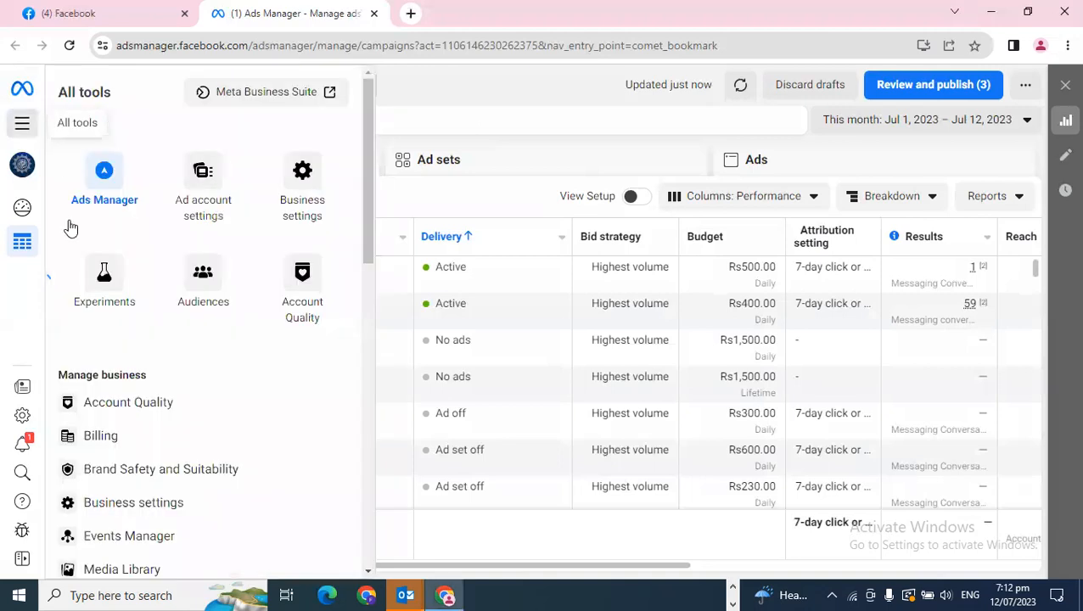
right_click(96, 434)
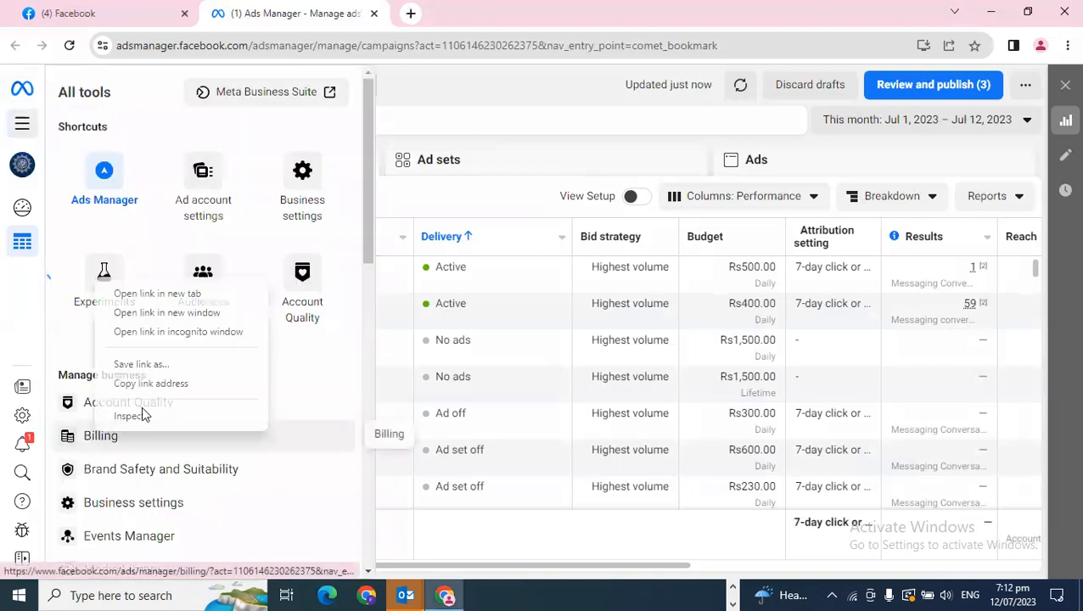
click(157, 294)
click(448, 16)
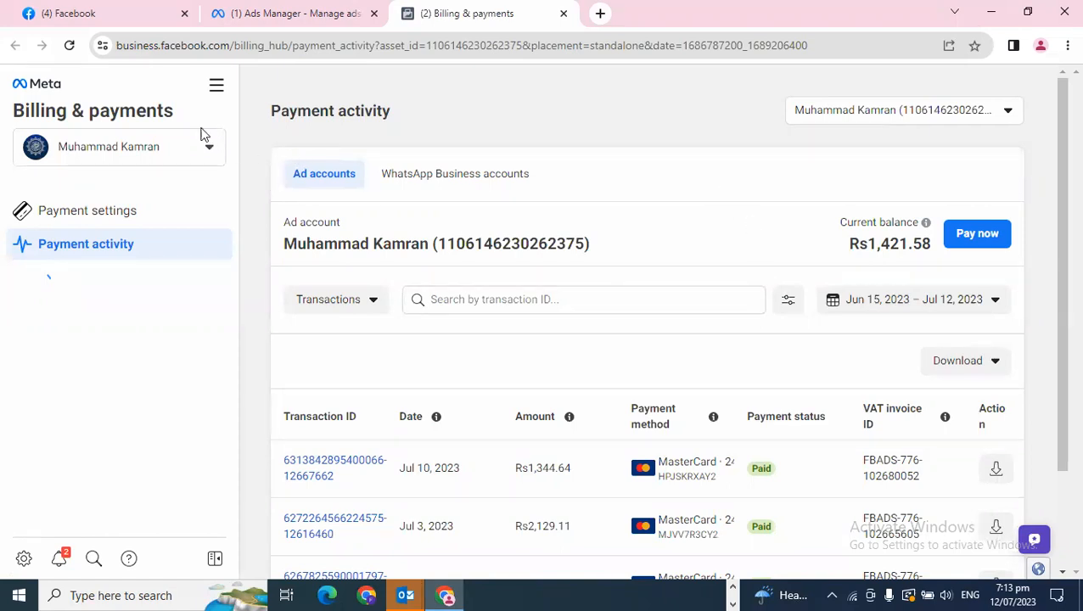
Review the ad account's payment activity and open its payment settings
scroll(642, 379, down, 1)
scroll(643, 378, up, 1)
click(131, 215)
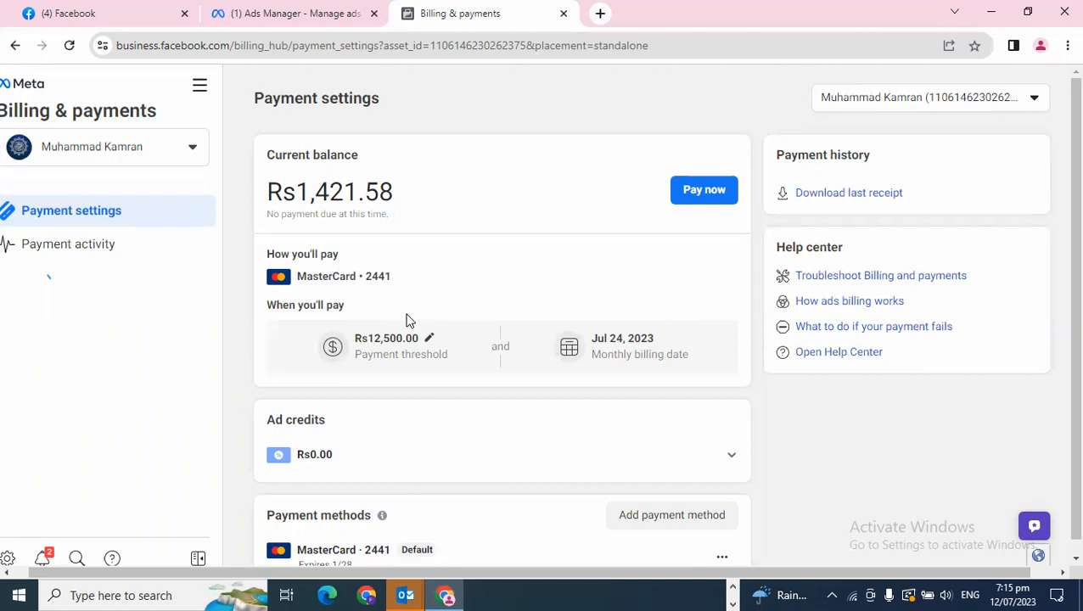
Open Facebook in a second Chrome window under a different browser profile
click(734, 587)
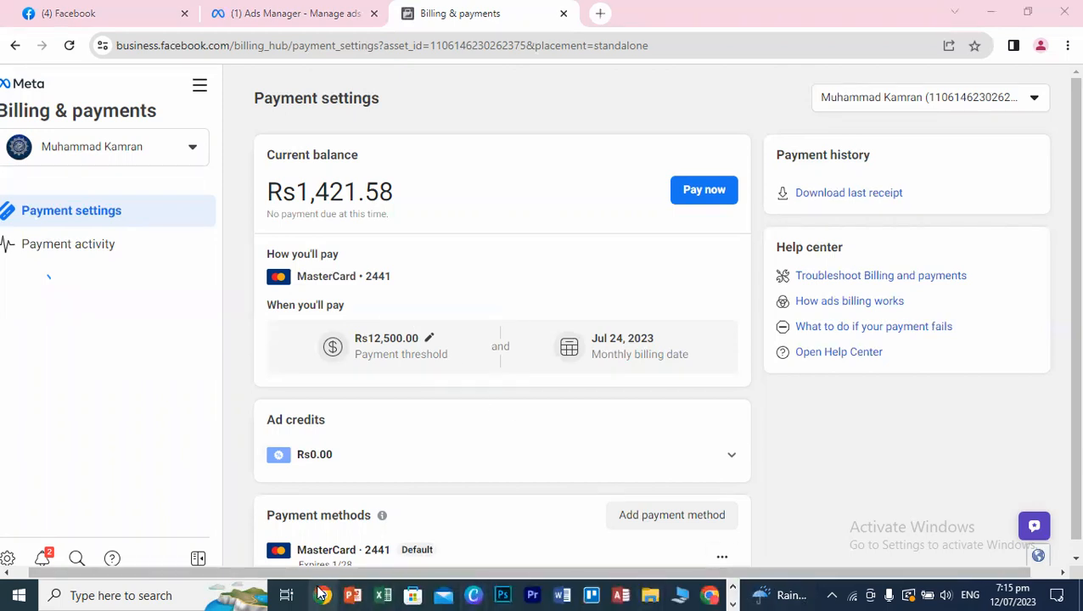
click(321, 593)
scroll(501, 377, down, 4)
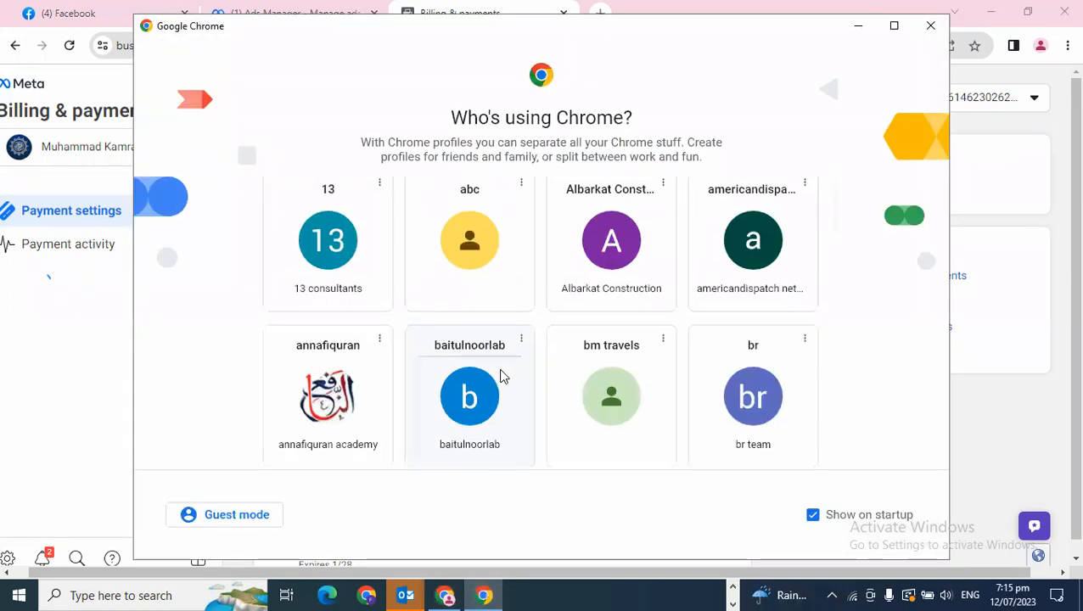
click(470, 263)
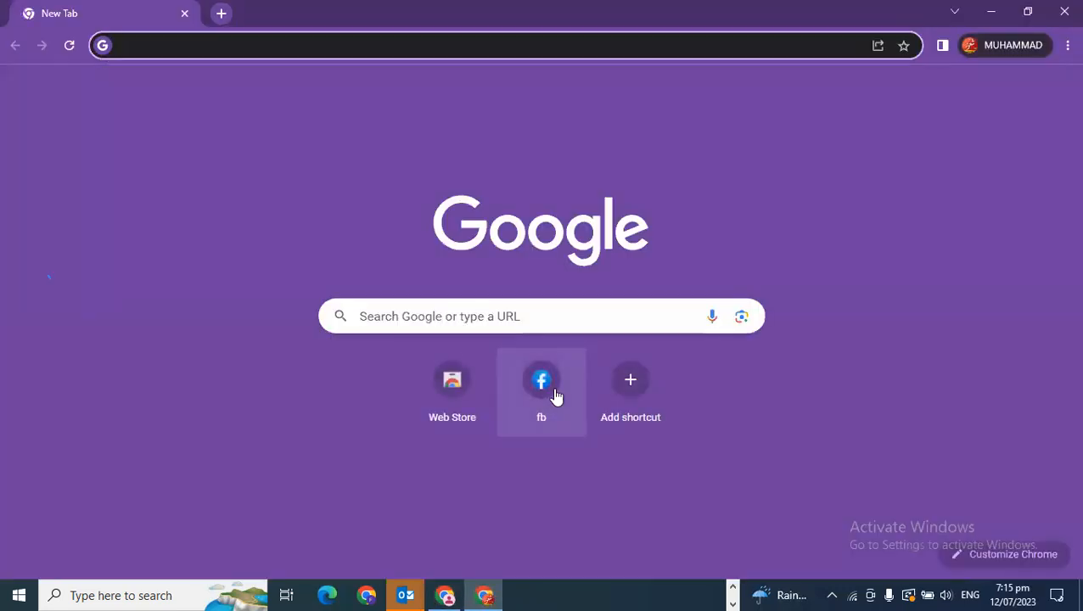
click(546, 388)
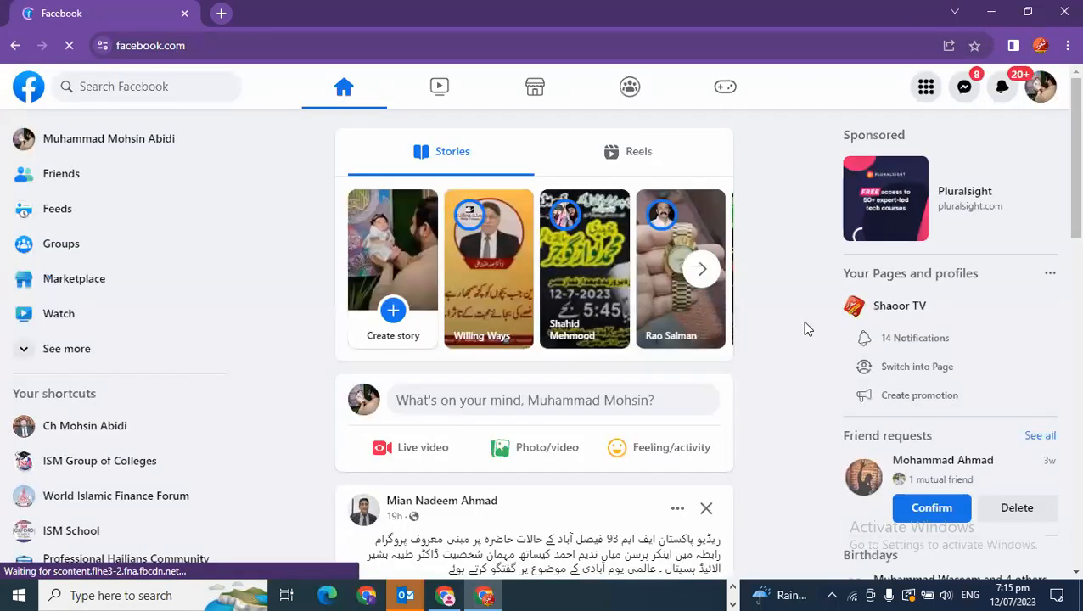
Open Ads Manager for the second profile's account in a new browser tab
click(75, 344)
right_click(84, 387)
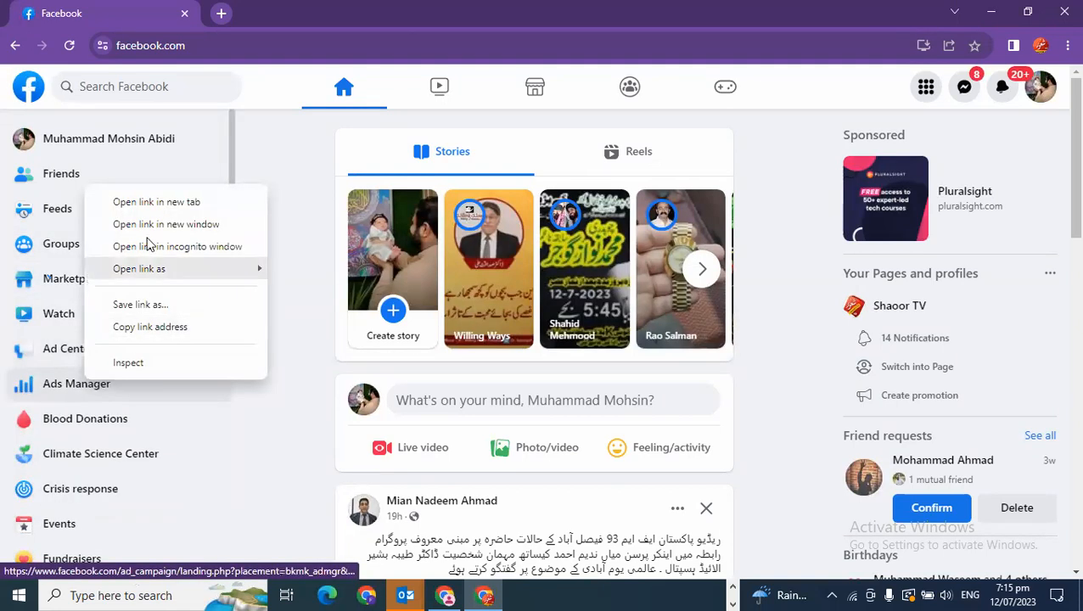
click(160, 206)
click(262, 10)
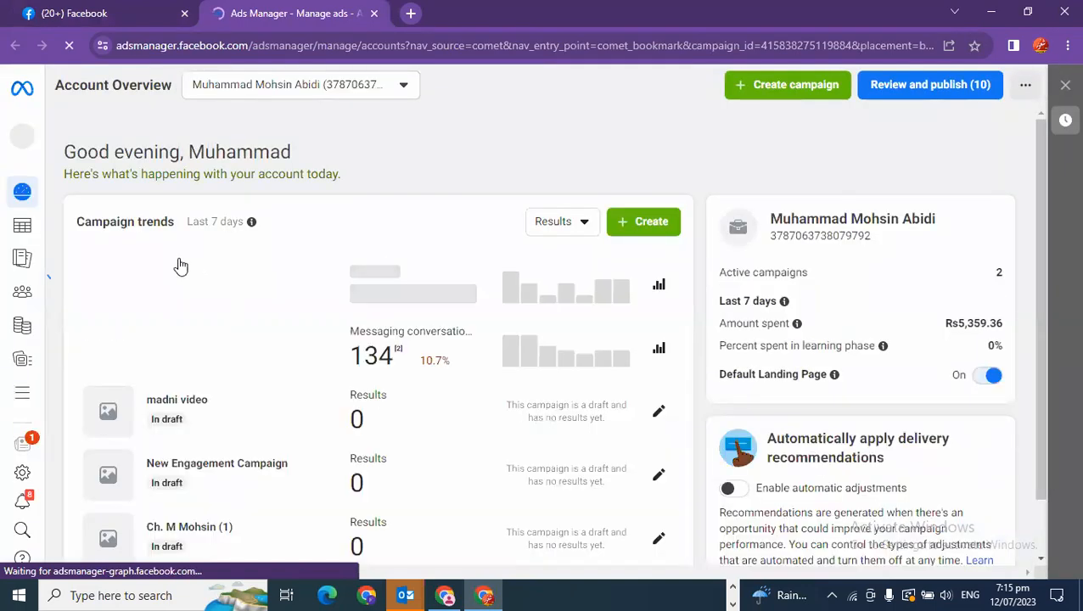
Check the second account's payment activity and payment settings under Billing, and close its browser window
click(28, 404)
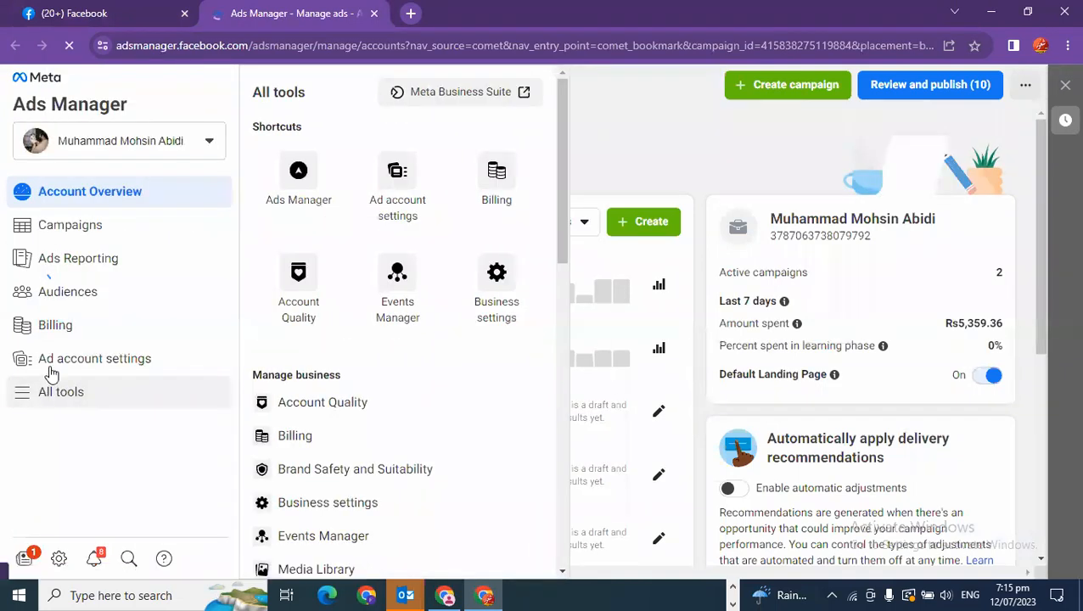
click(288, 438)
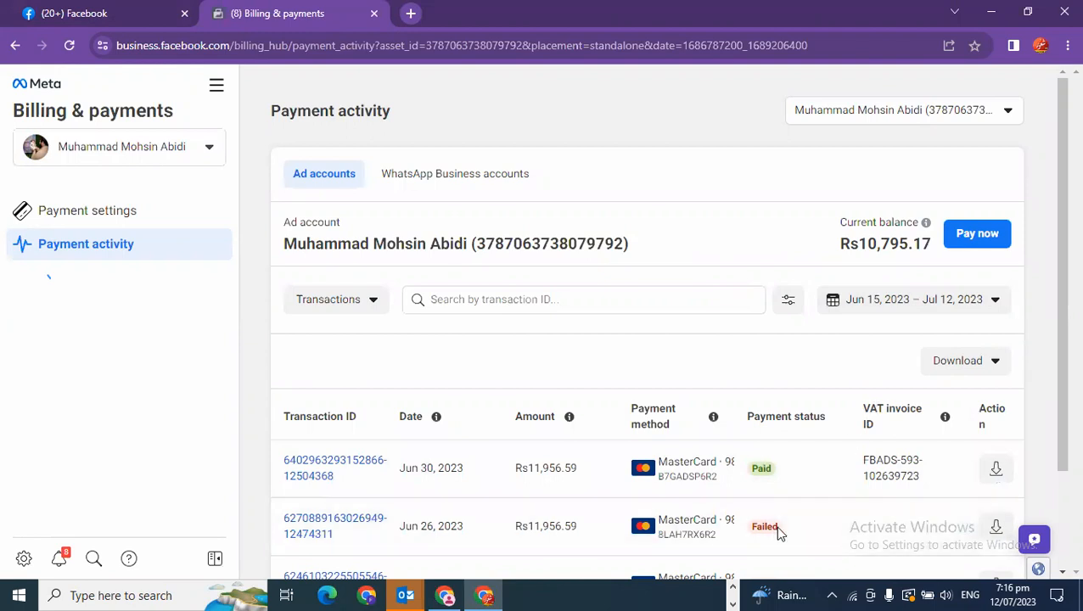
click(84, 216)
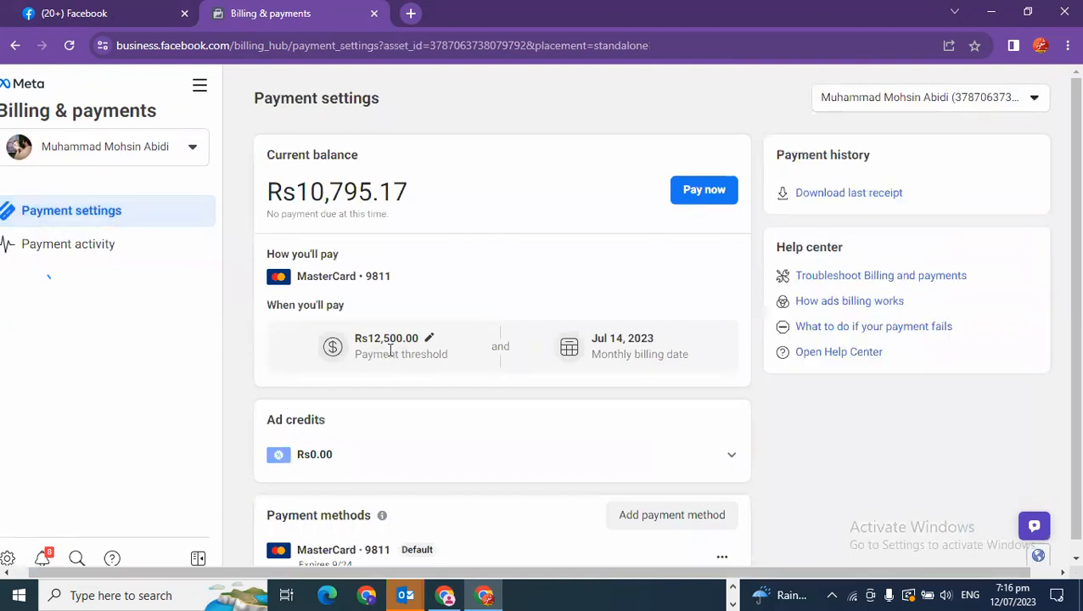
click(1061, 11)
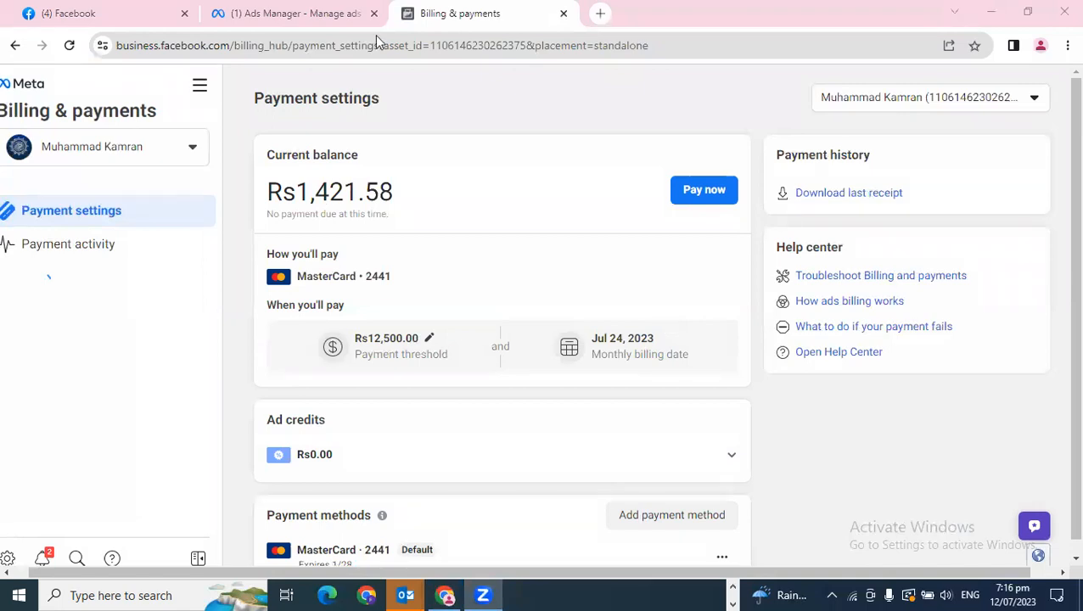
Return to the first account's Ads Manager and create a new campaign with the Engagement objective
click(340, 12)
click(434, 103)
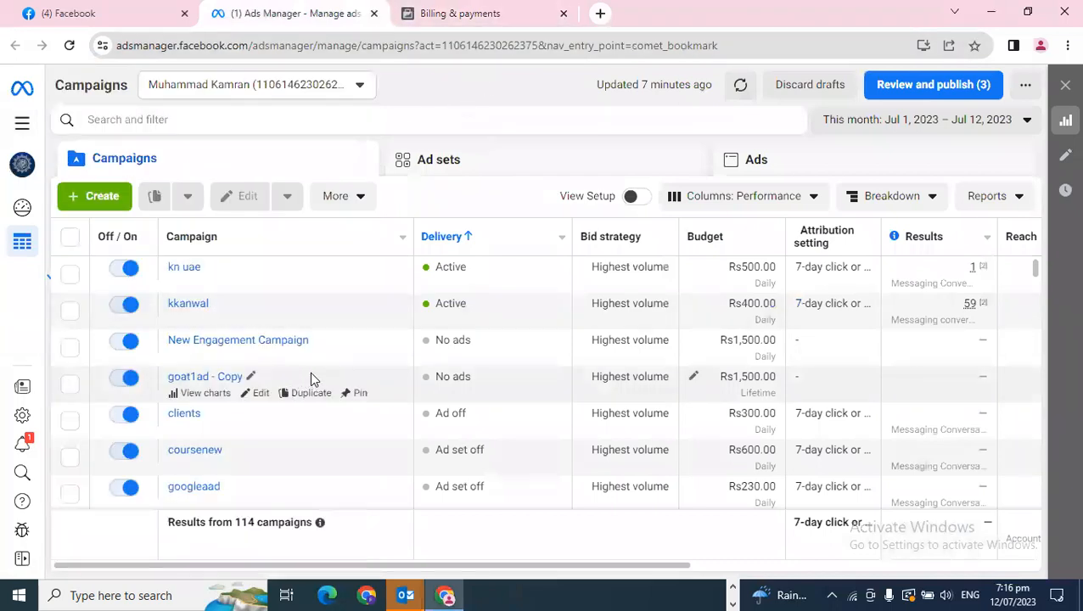
click(108, 195)
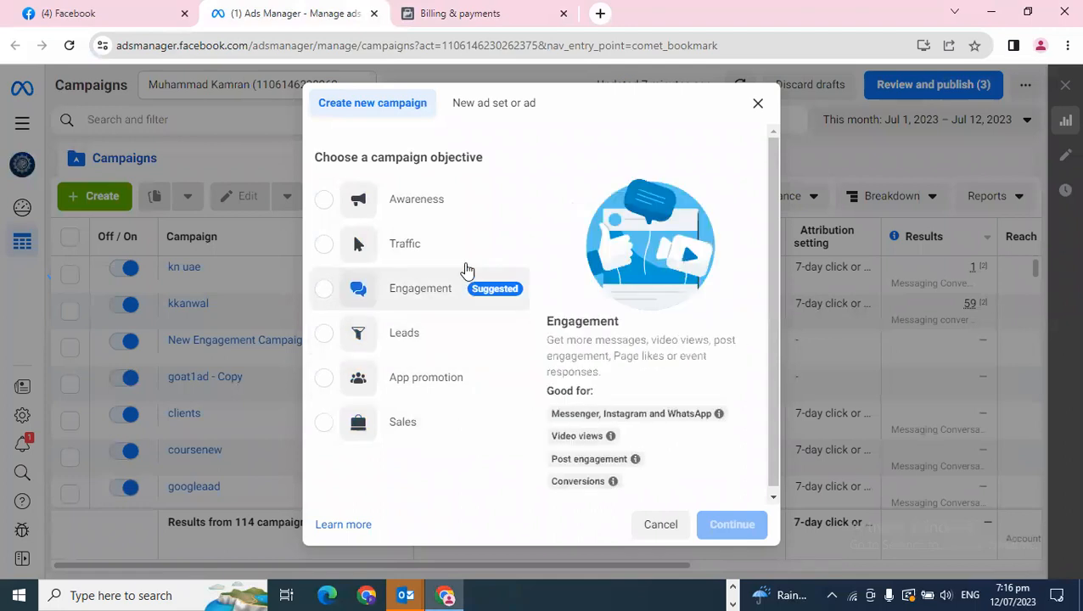
click(416, 297)
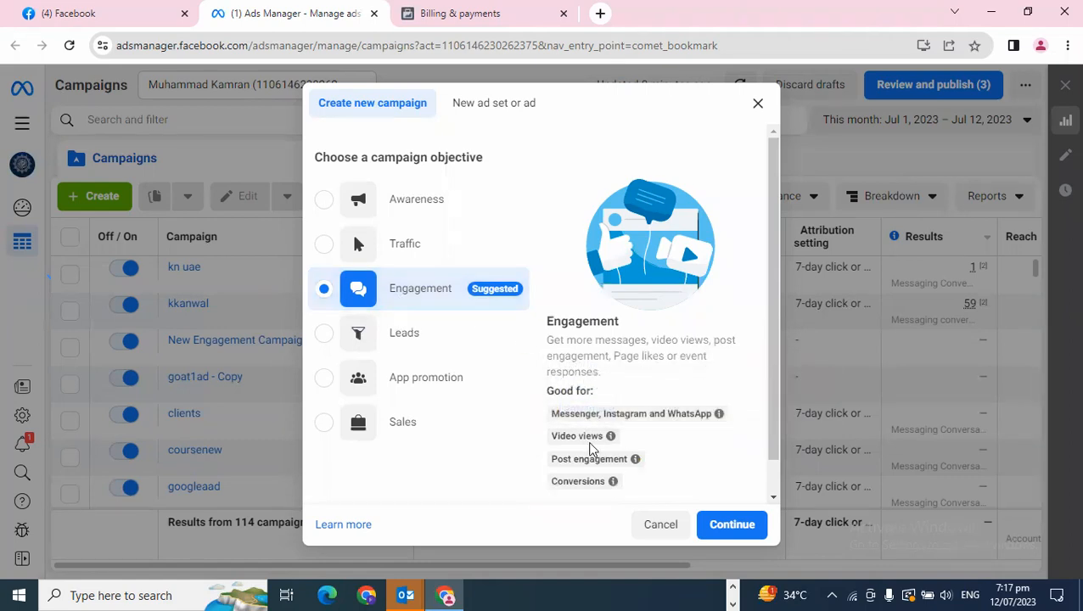
mouse_move(589, 459)
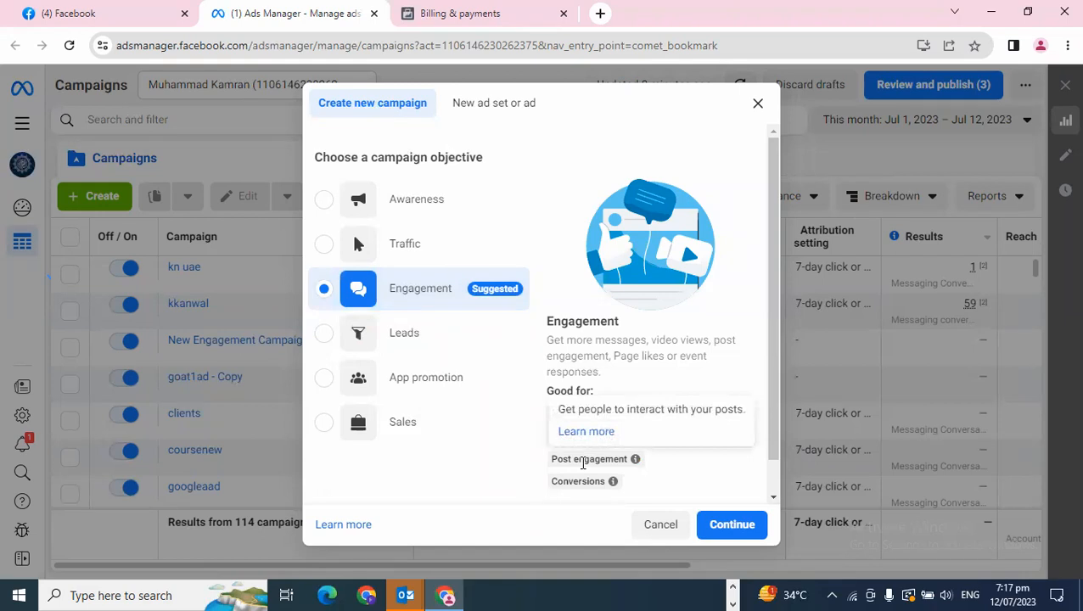
mouse_move(585, 481)
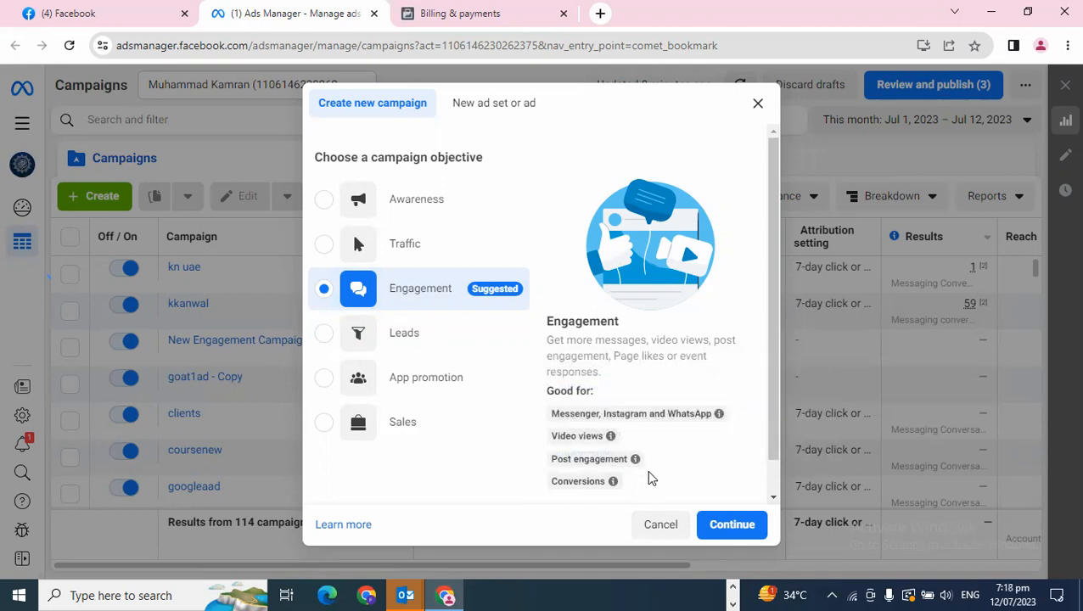
mouse_move(636, 460)
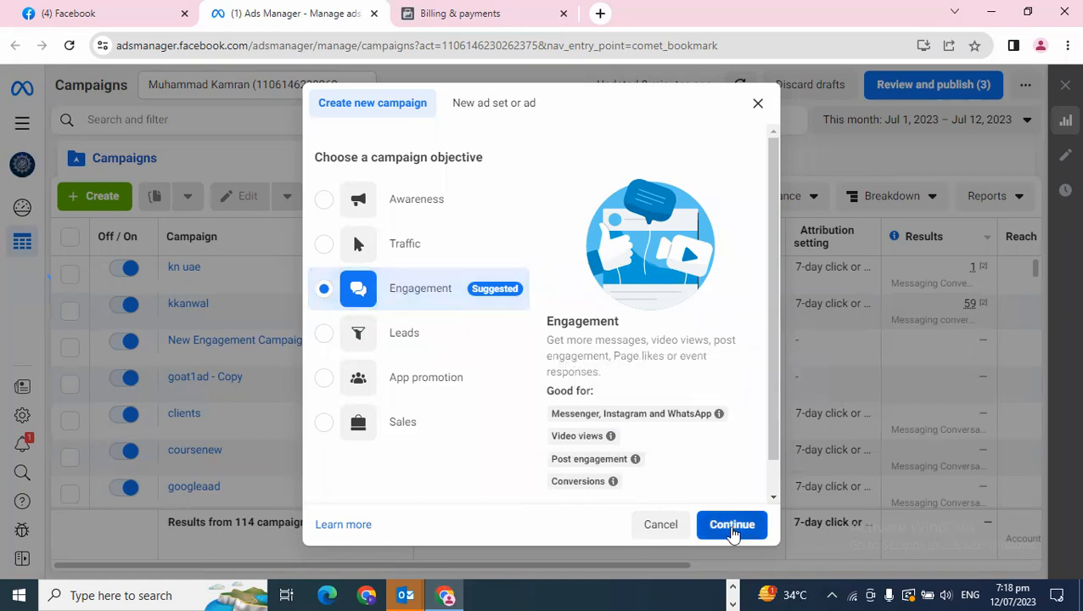
click(734, 526)
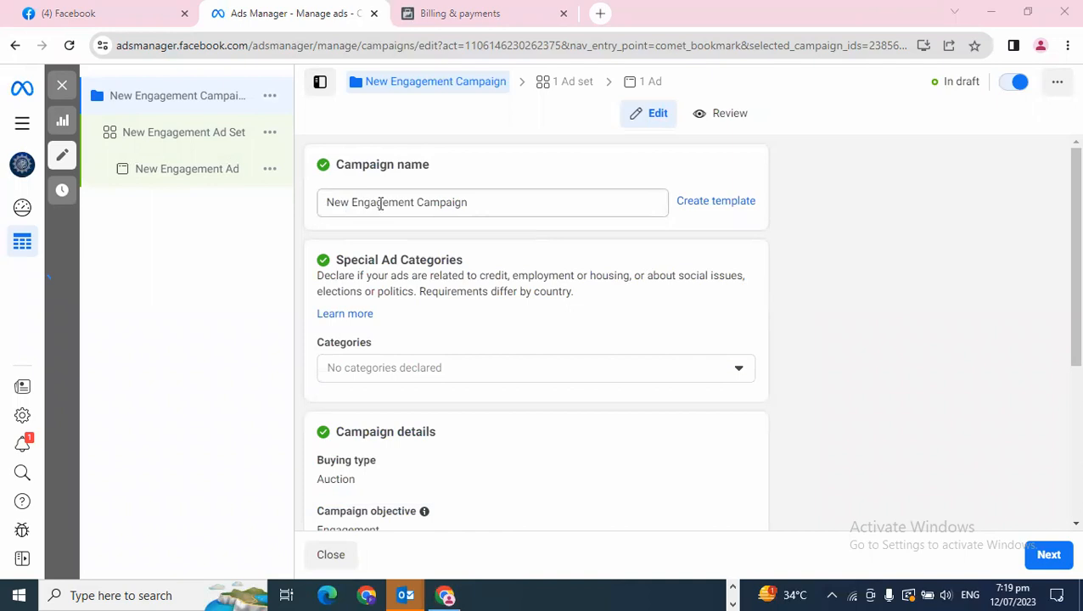
Open Ads Manager from the Billing page and look through the names in the campaign list
click(416, 13)
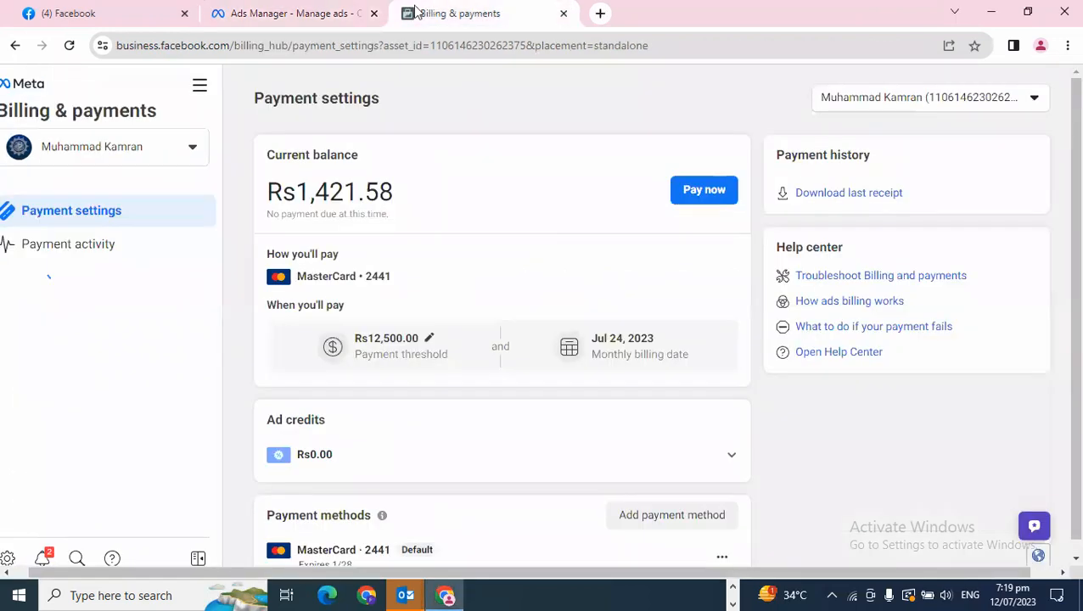
click(199, 94)
click(281, 174)
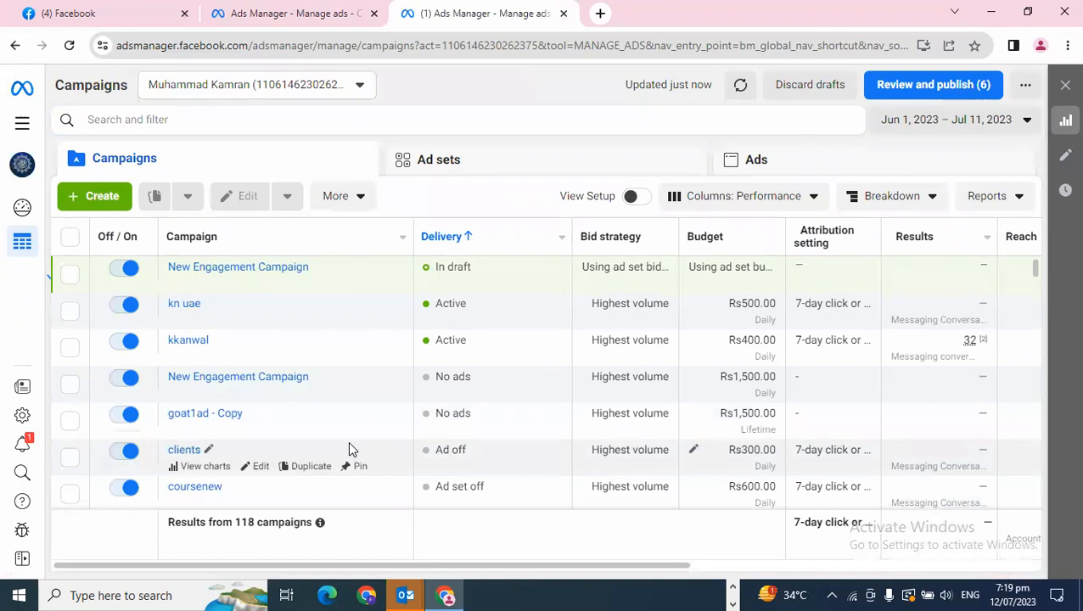
scroll(348, 440, down, 5)
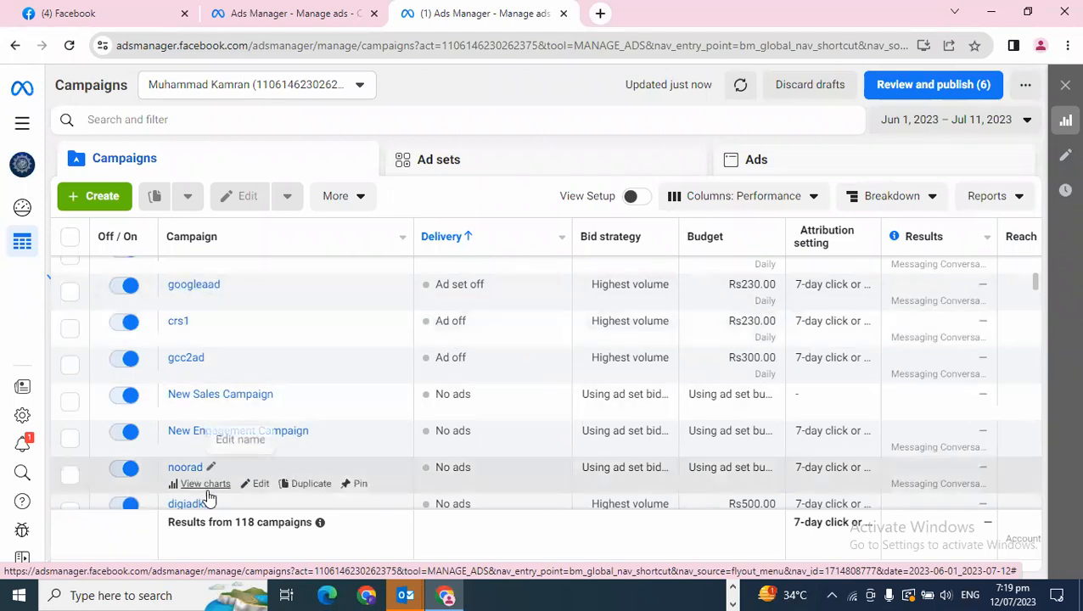
scroll(271, 474, down, 1)
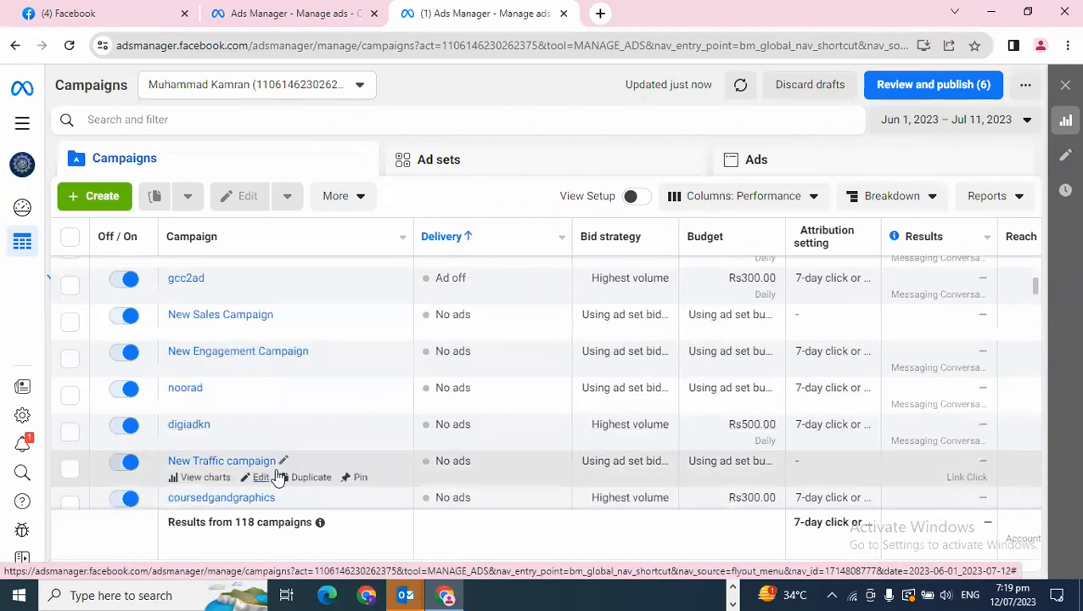
scroll(276, 476, up, 2)
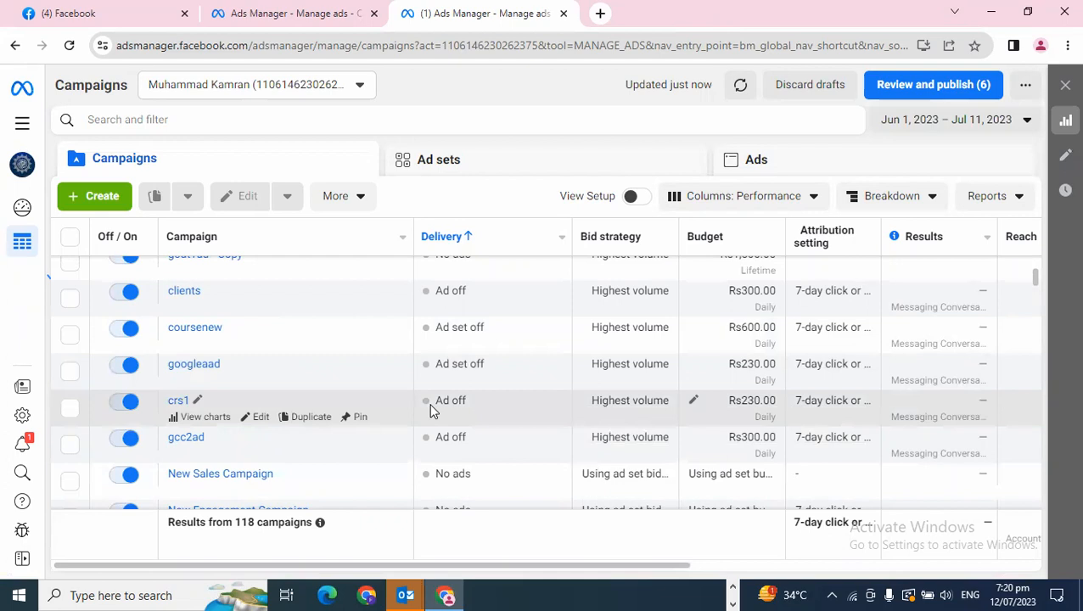
Browse the posts and ads in the Facebook home feed
click(161, 13)
scroll(556, 420, down, 3)
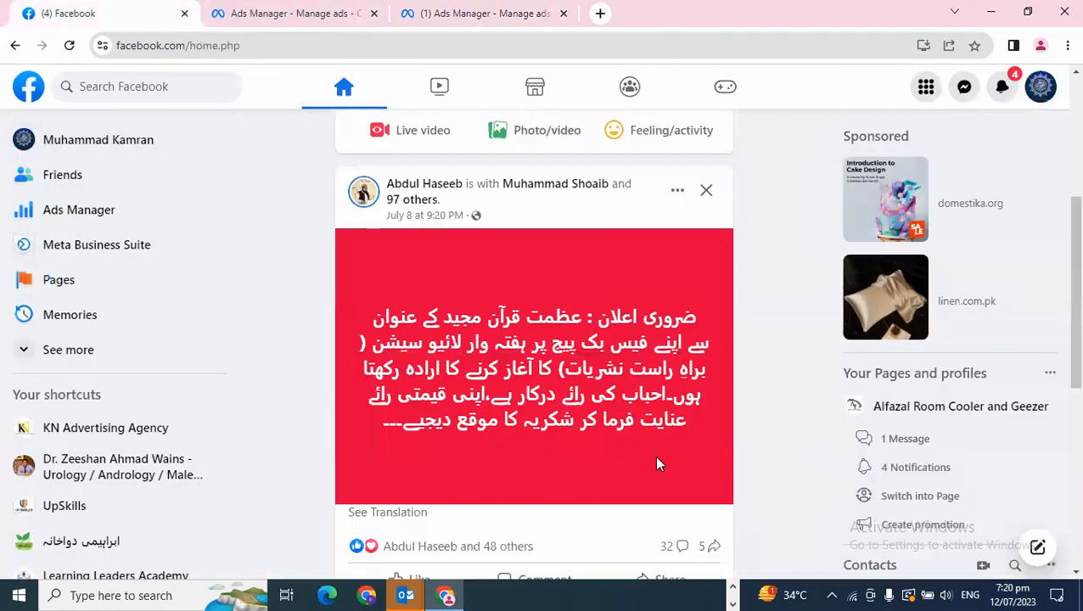
scroll(660, 460, down, 8)
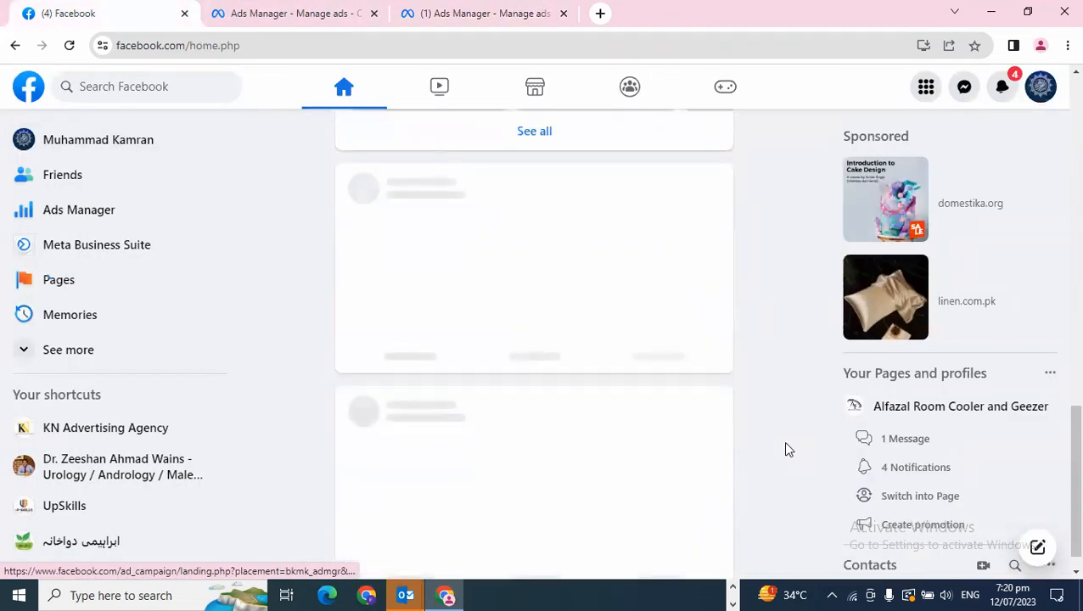
scroll(785, 444, down, 10)
scroll(785, 445, down, 15)
scroll(785, 452, down, 15)
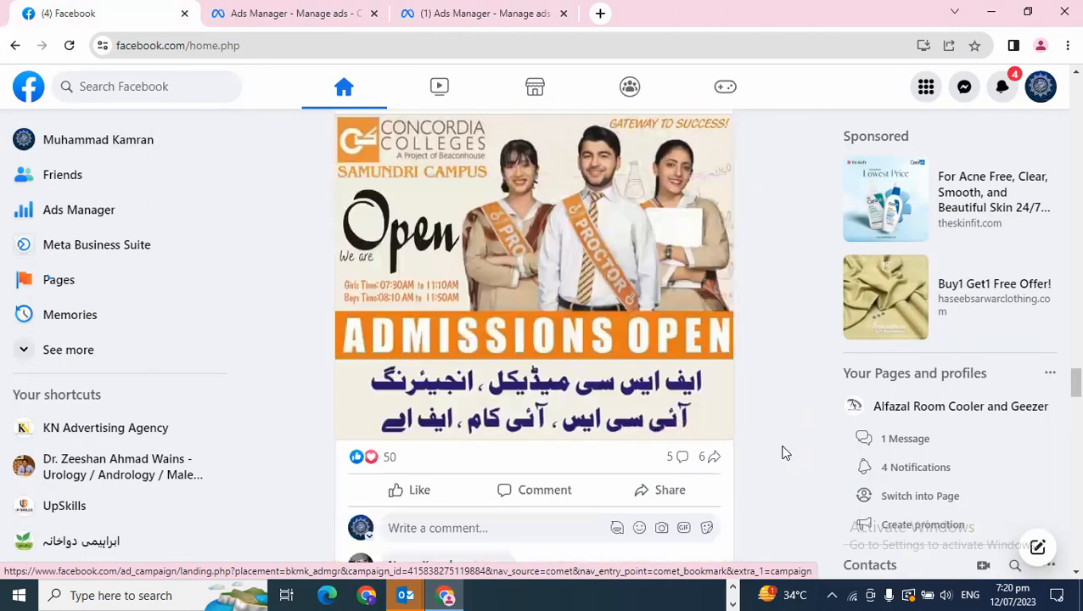
scroll(782, 452, up, 1)
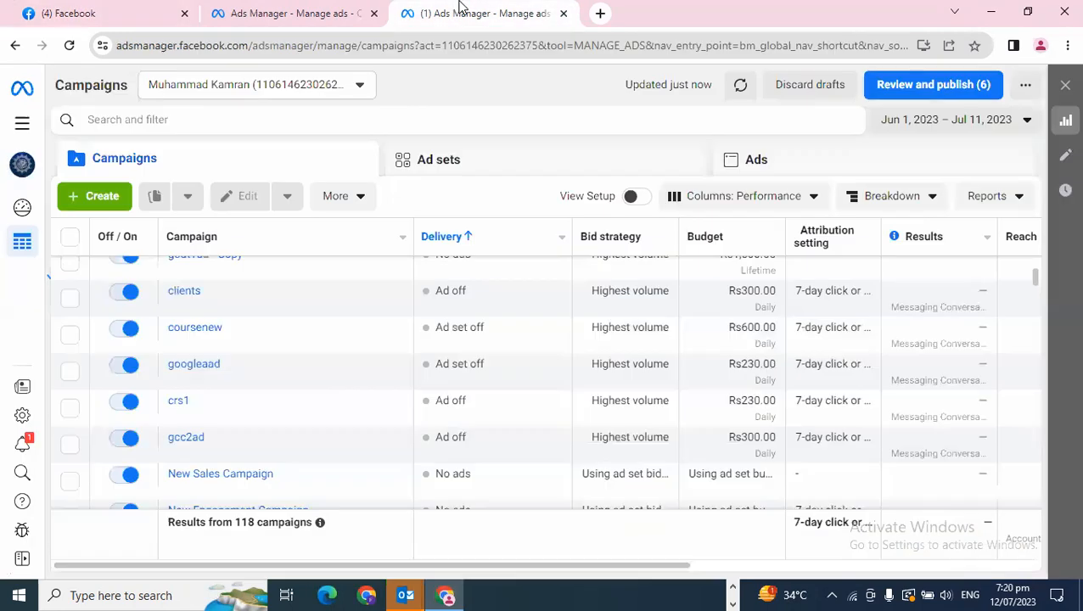
Return to the campaign list and look over the names of the existing campaigns
click(462, 12)
mouse_move(183, 411)
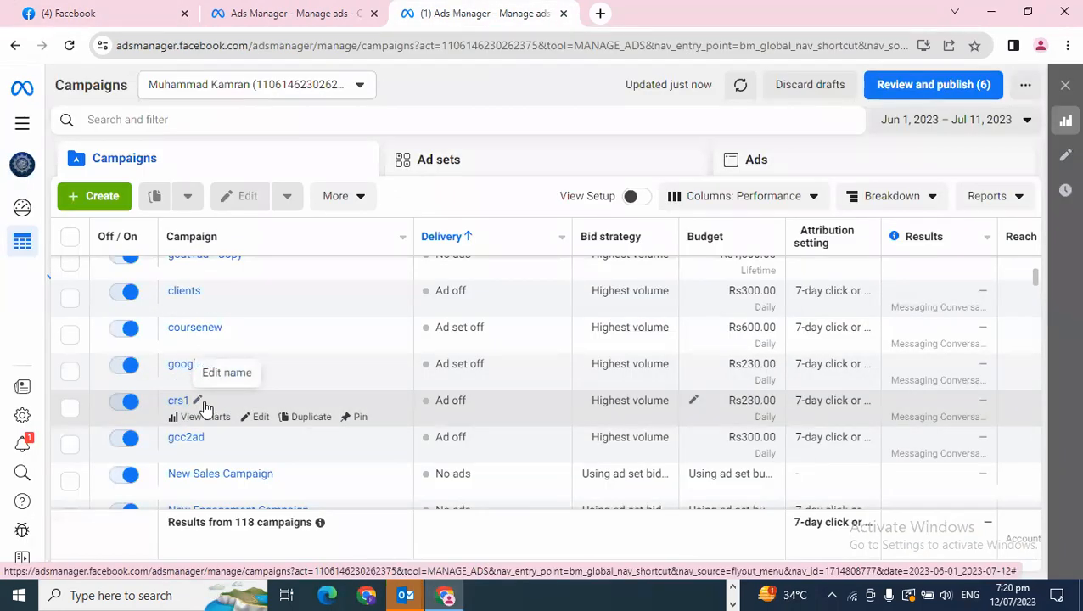
scroll(204, 408, up, 2)
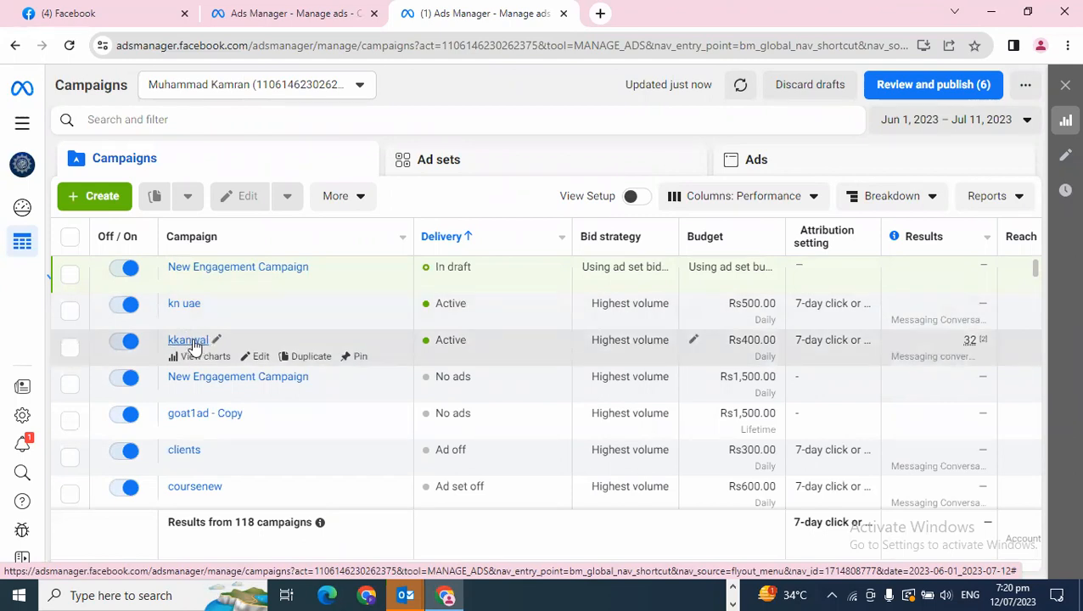
Go back to the draft engagement campaign and rename it as class1
click(266, 12)
triple_click(367, 209)
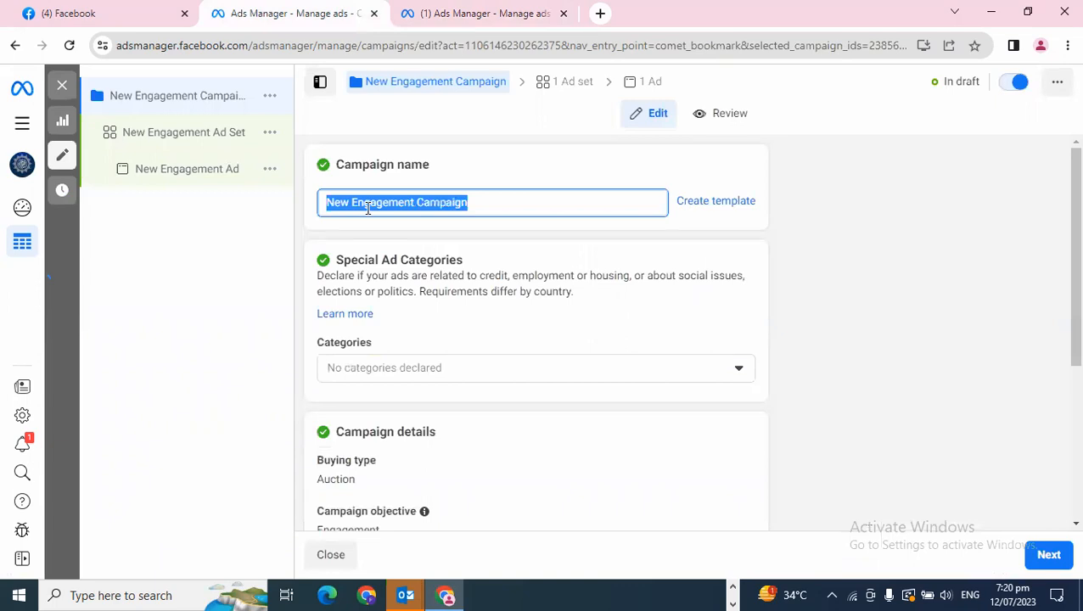
text(class)
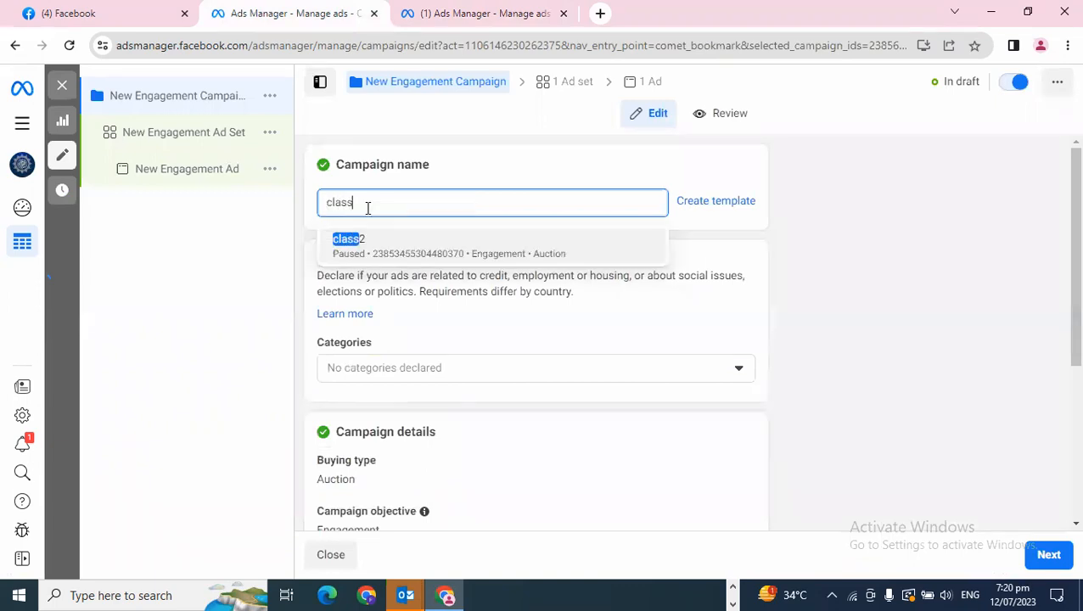
text(1)
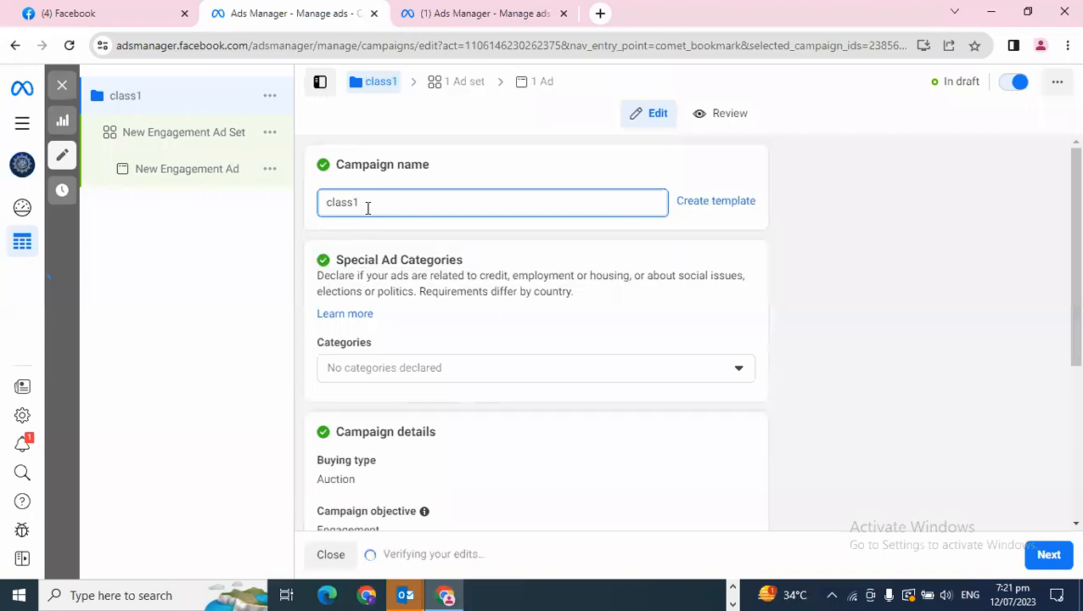
click(795, 348)
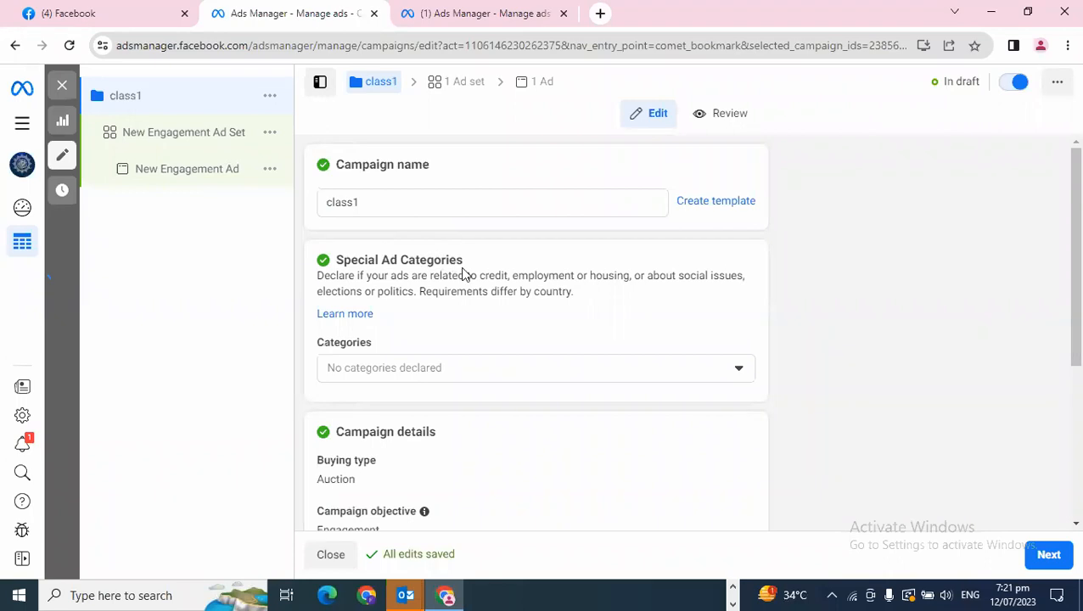
Declare Social Issues, elections or politics as the campaign's special ad category and review its authorization requirements
scroll(431, 319, down, 1)
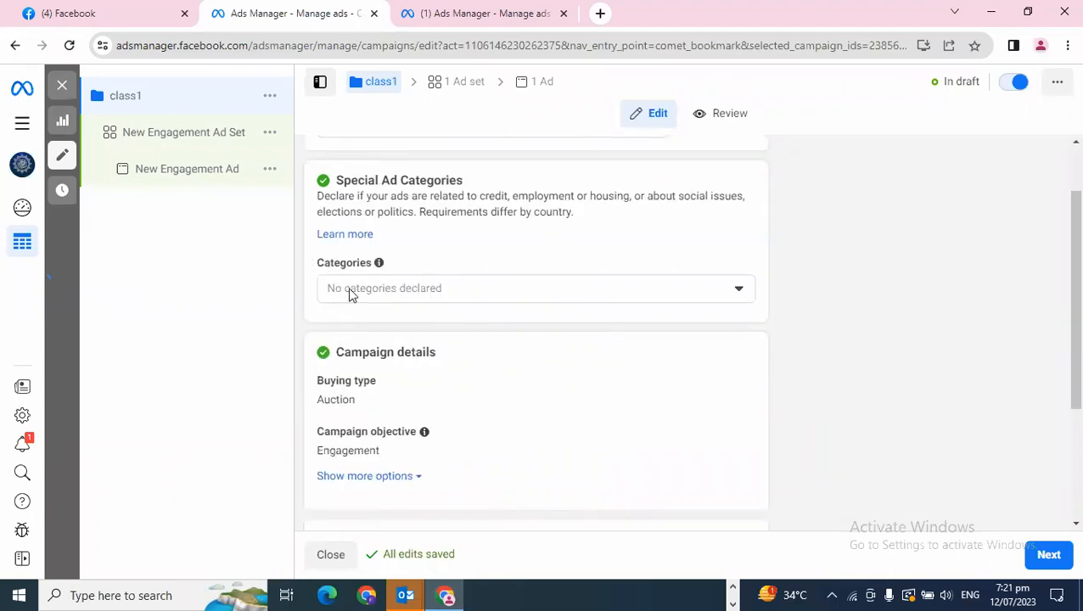
click(349, 289)
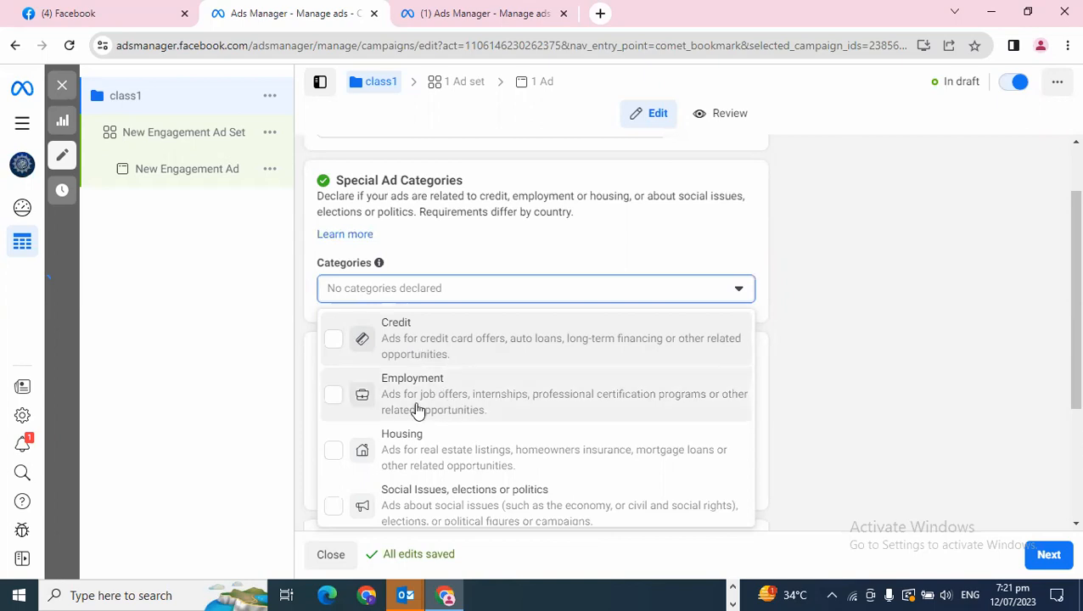
scroll(442, 413, down, 1)
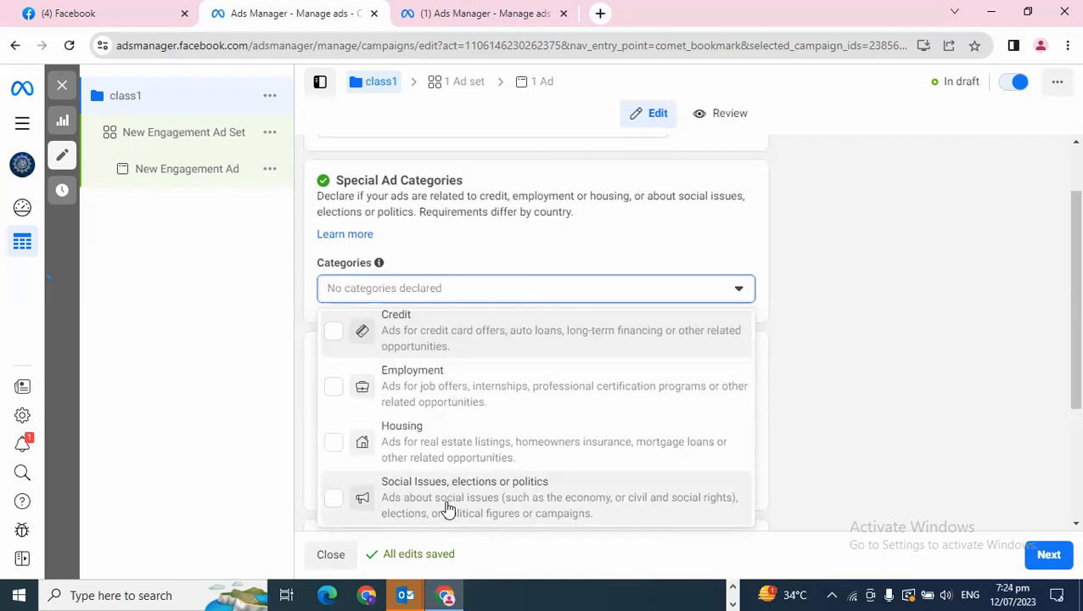
click(497, 502)
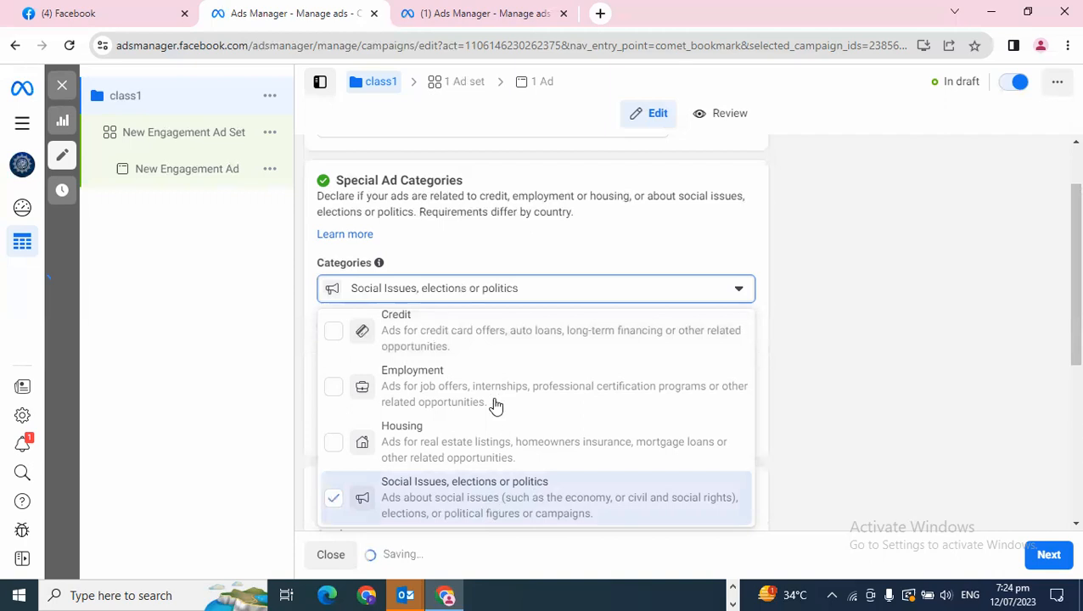
click(828, 331)
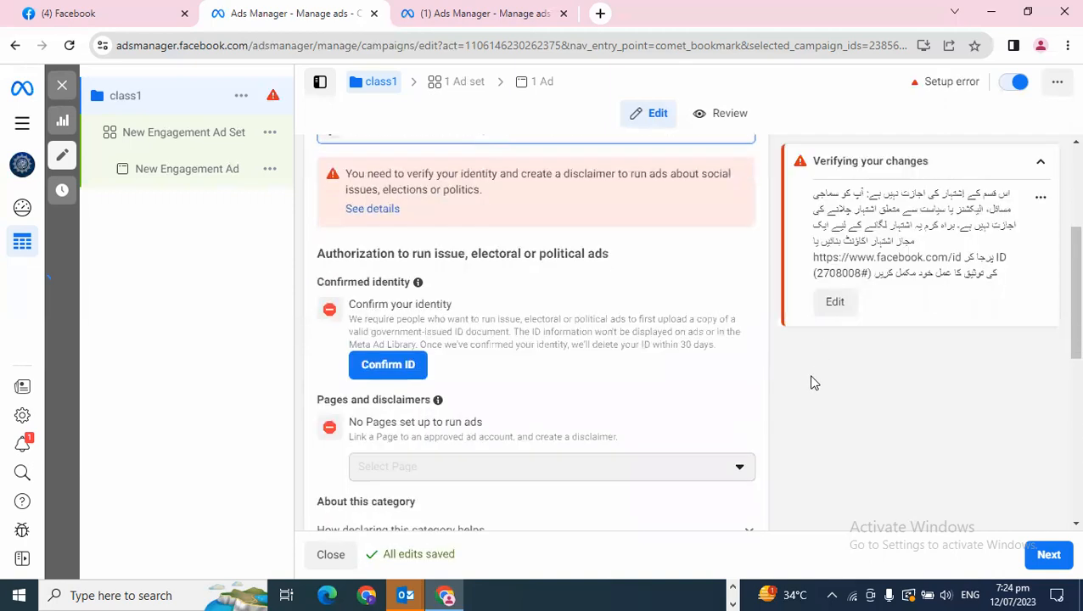
scroll(527, 306, up, 2)
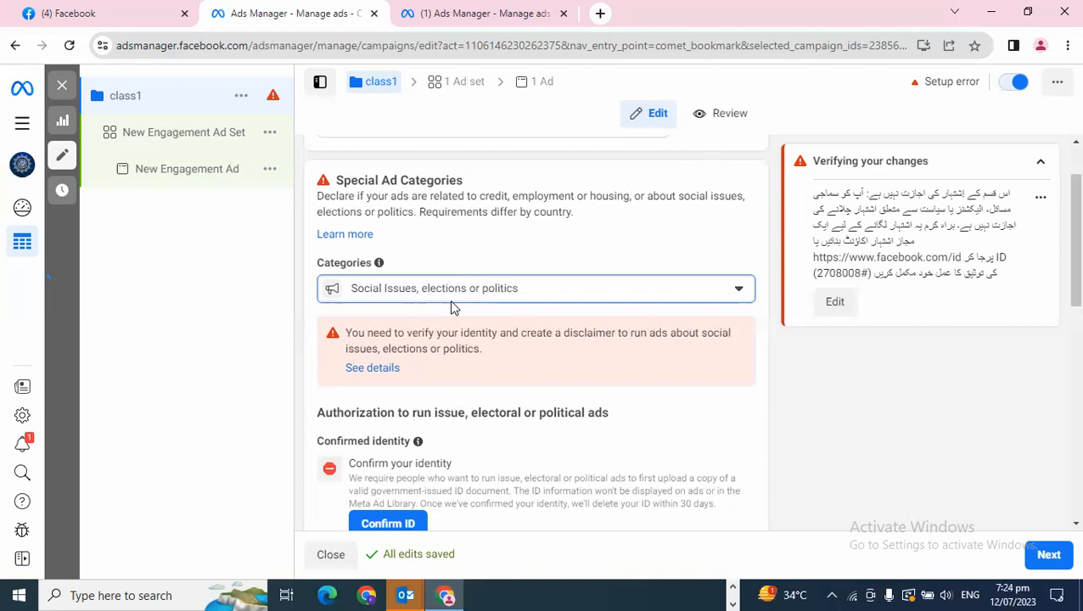
scroll(451, 307, down, 3)
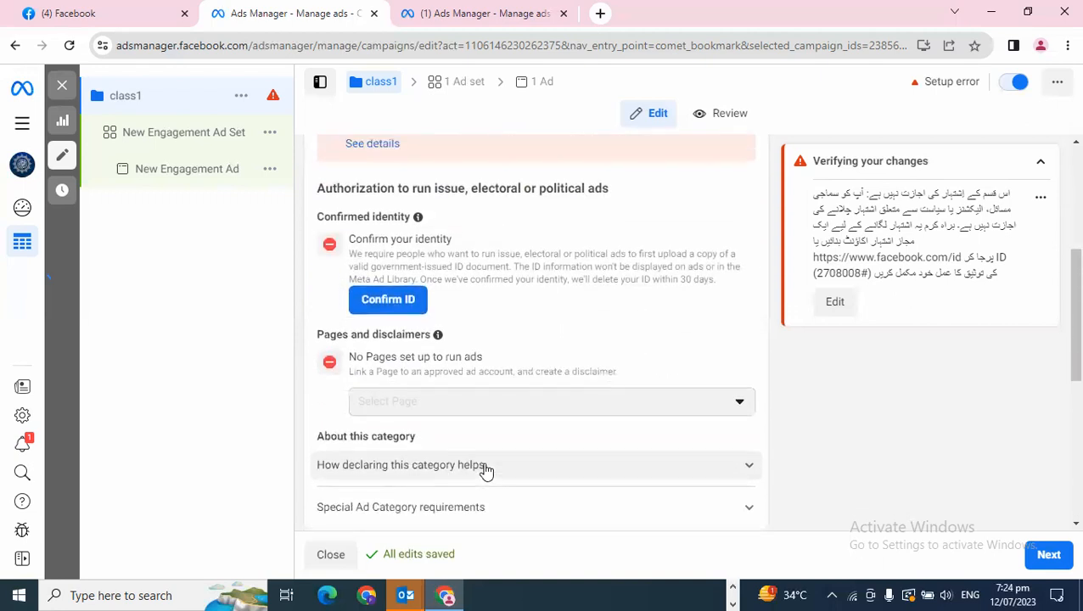
scroll(485, 469, up, 2)
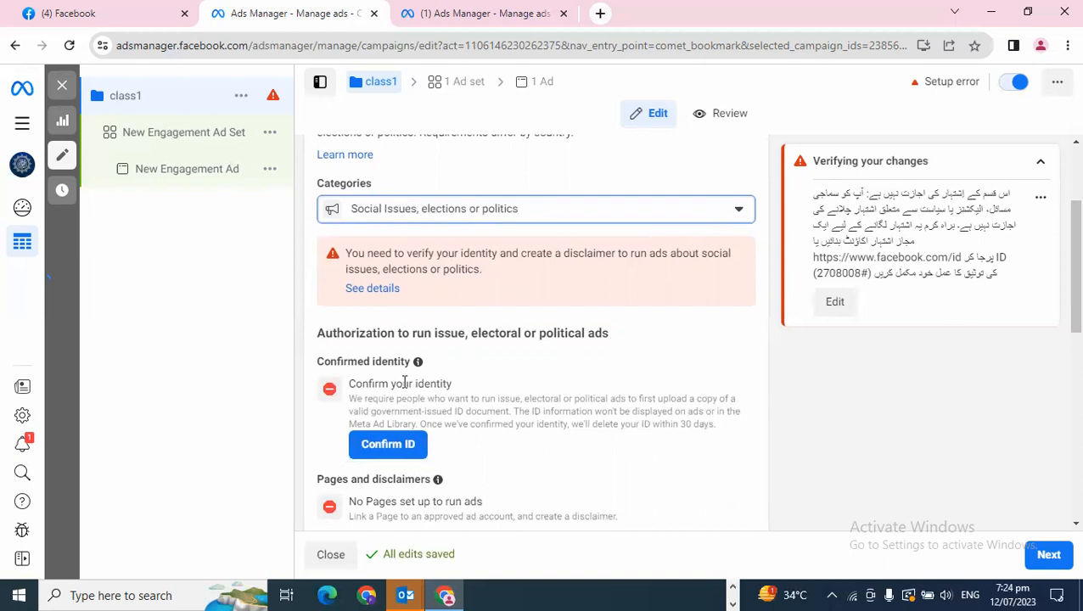
Remove the Social Issues, elections or politics category from the class1 campaign
click(454, 210)
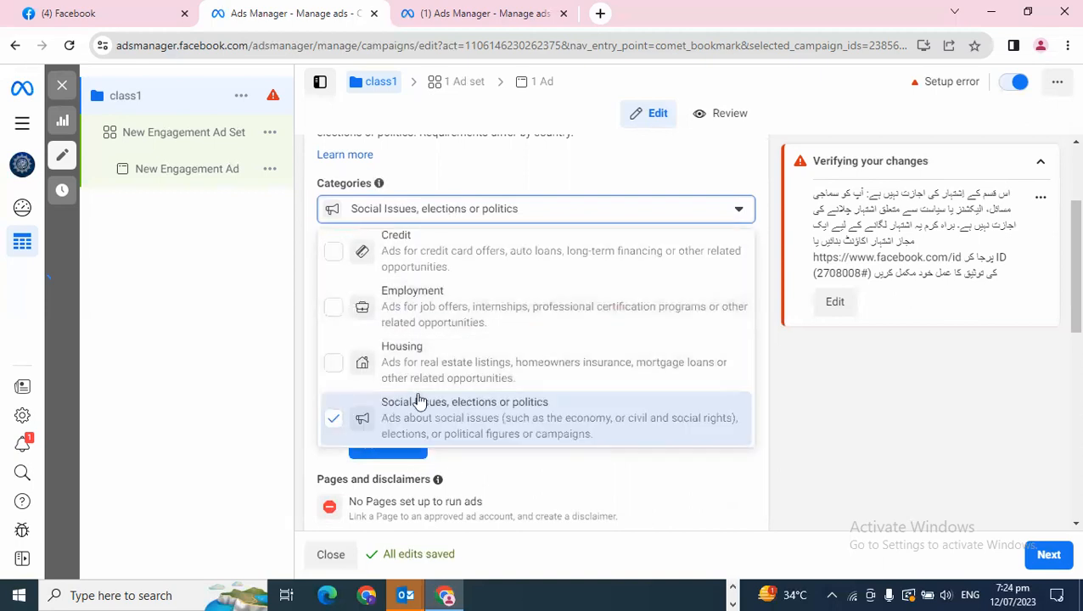
click(333, 419)
click(855, 445)
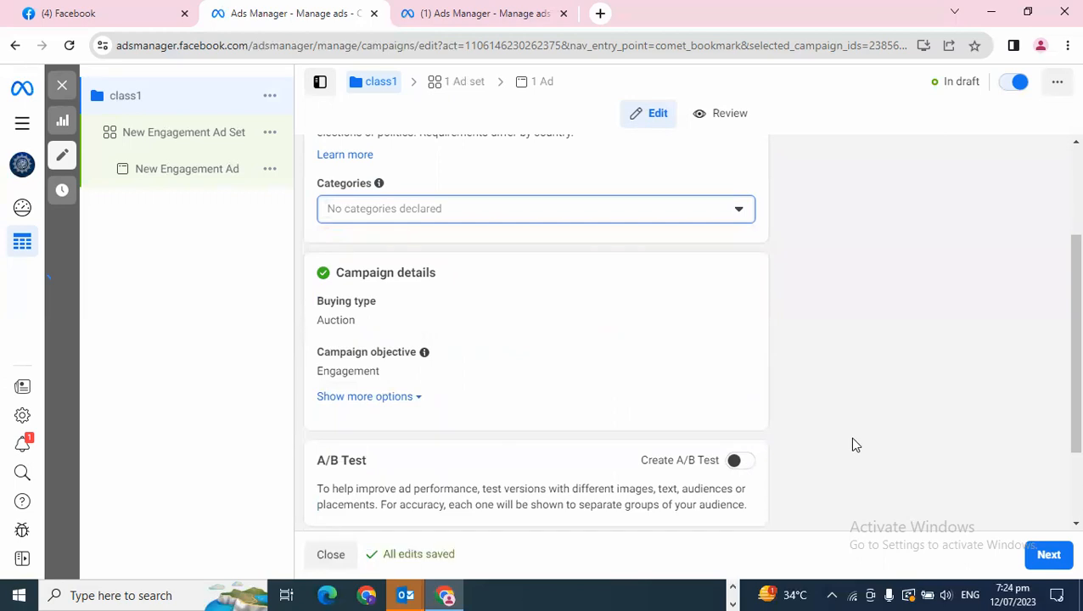
scroll(851, 443, up, 2)
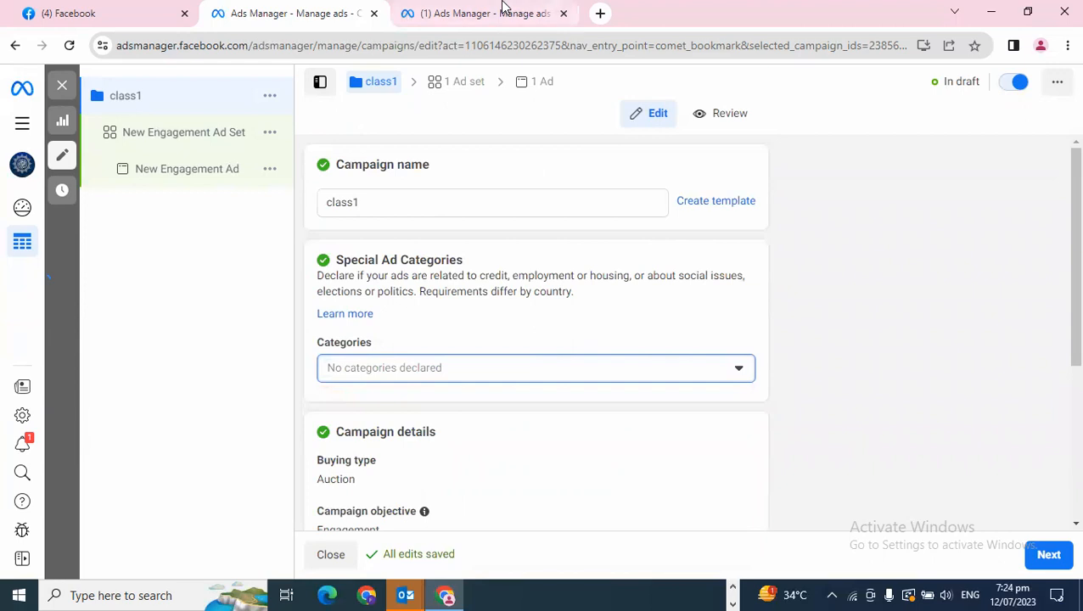
Review the objectives offered for a new campaign from the campaign list, selecting Engagement, and dismiss the dialog without creating one
click(531, 17)
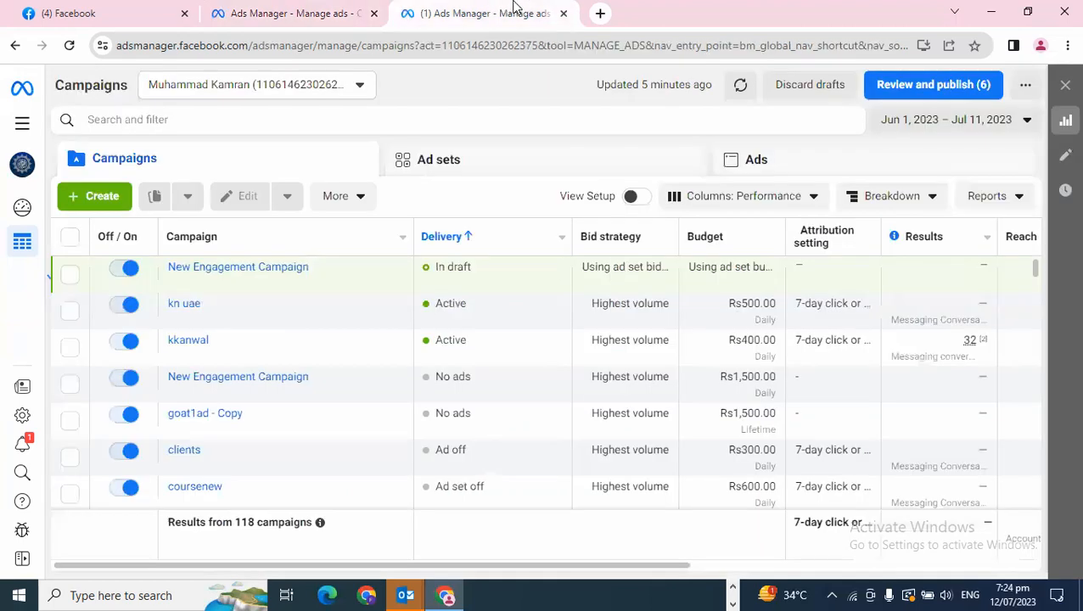
click(116, 198)
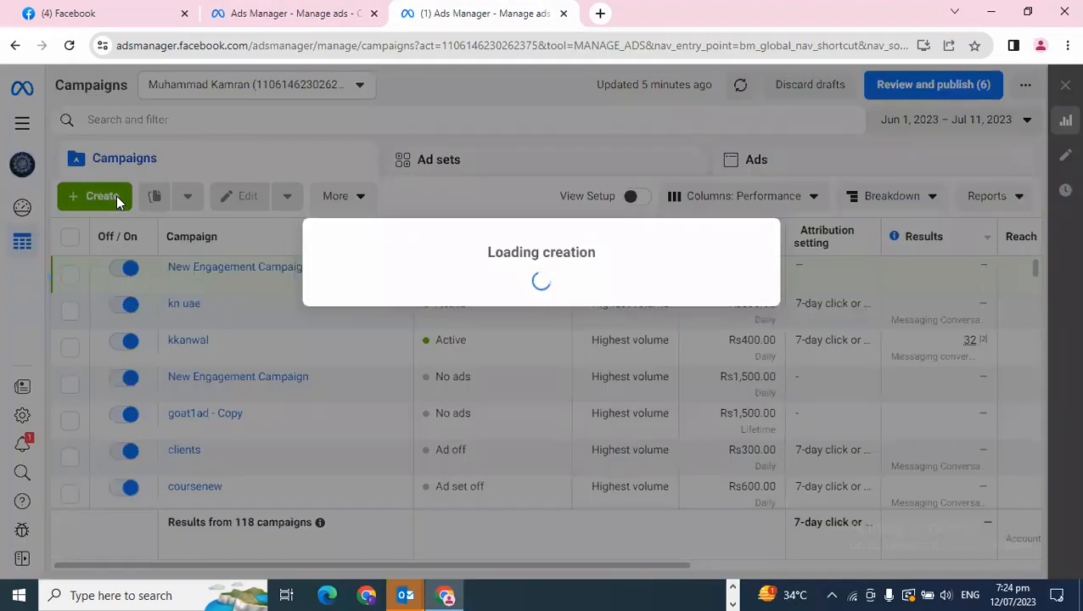
click(363, 294)
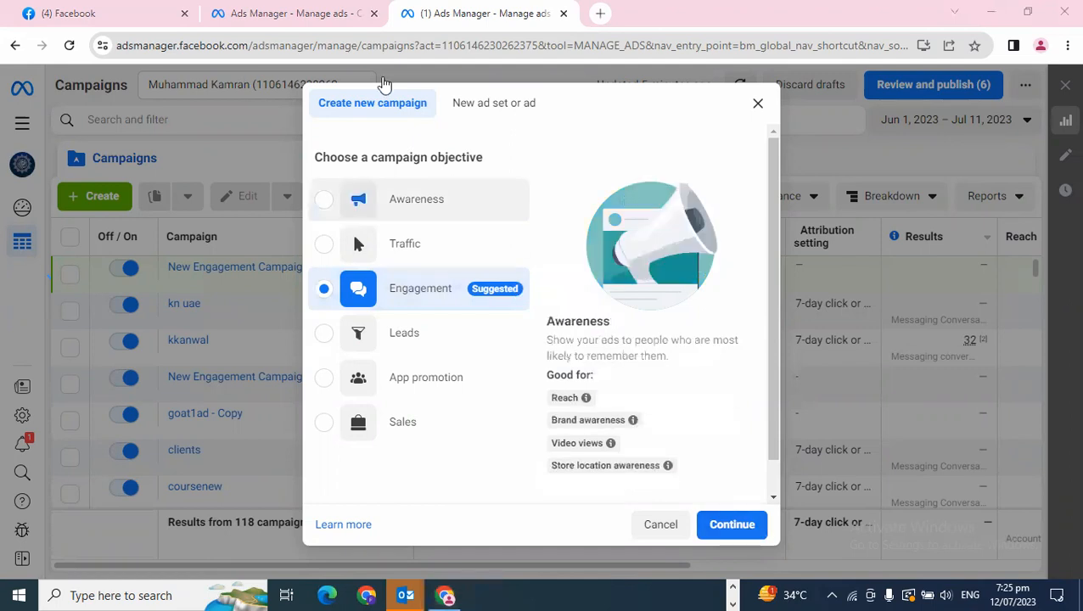
click(316, 15)
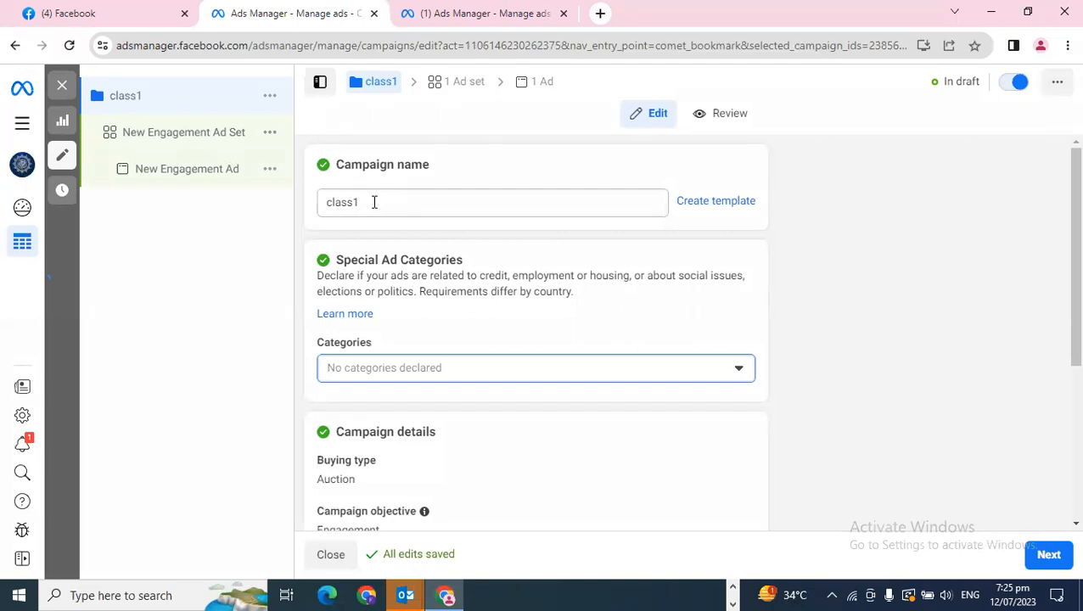
click(441, 12)
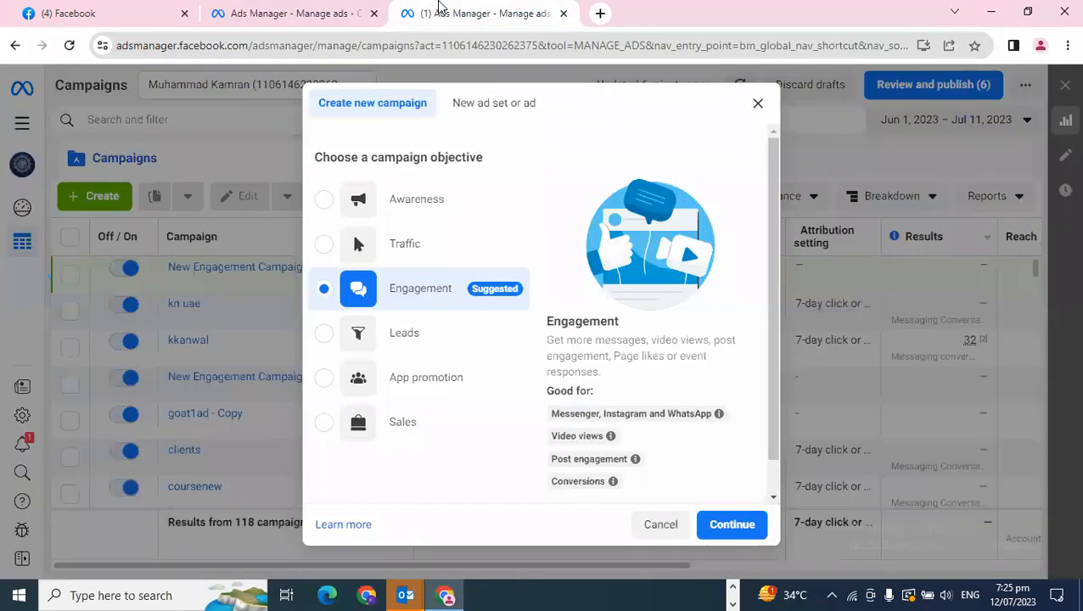
click(752, 105)
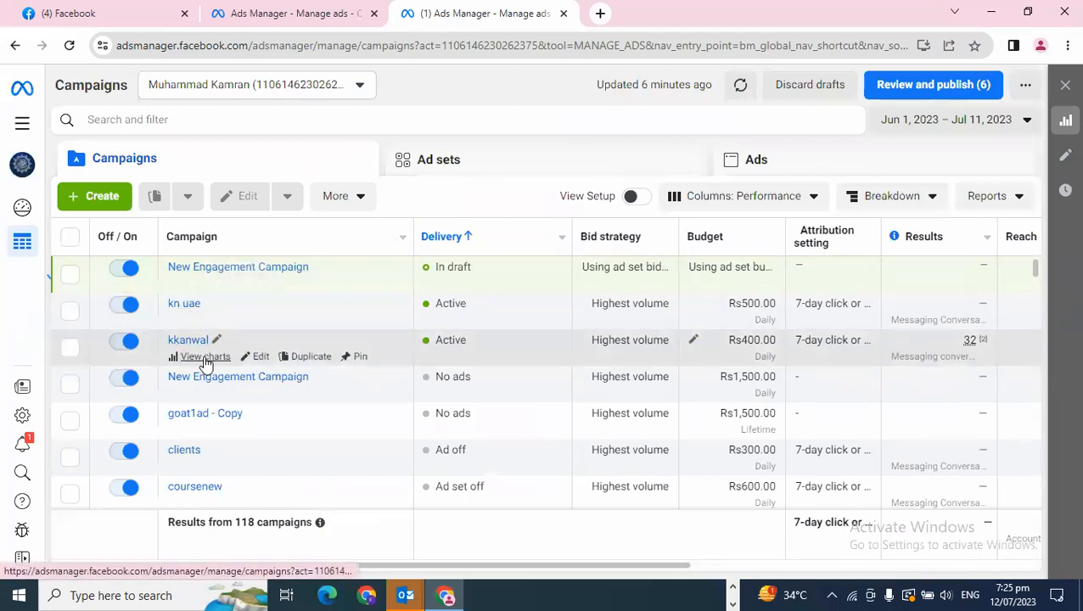
Return to the class1 draft and review the special ad category options and the Categories help text without declaring any
click(259, 13)
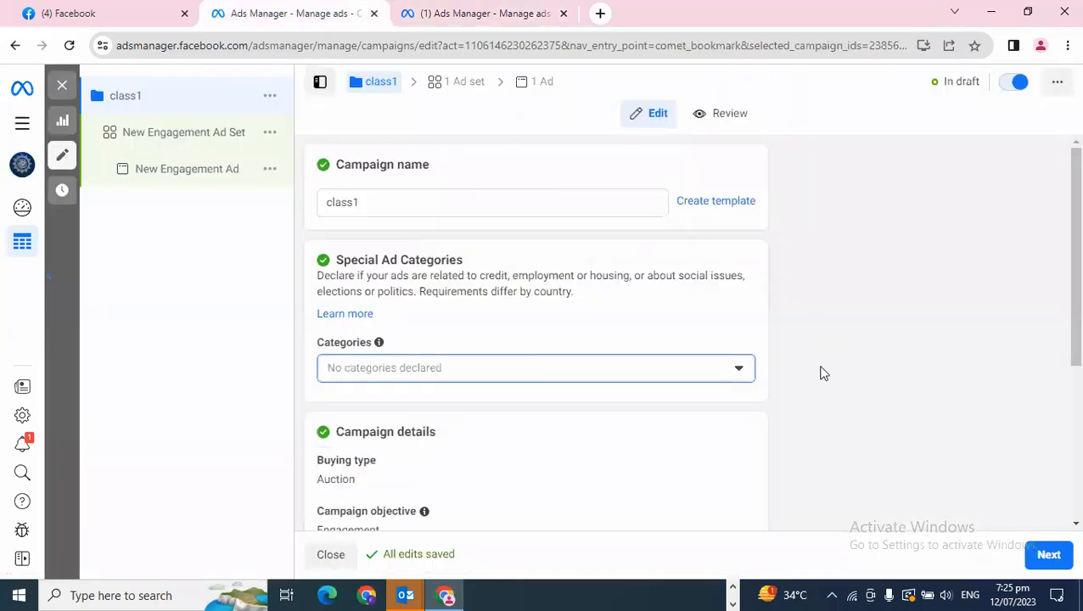
scroll(821, 373, down, 1)
click(476, 304)
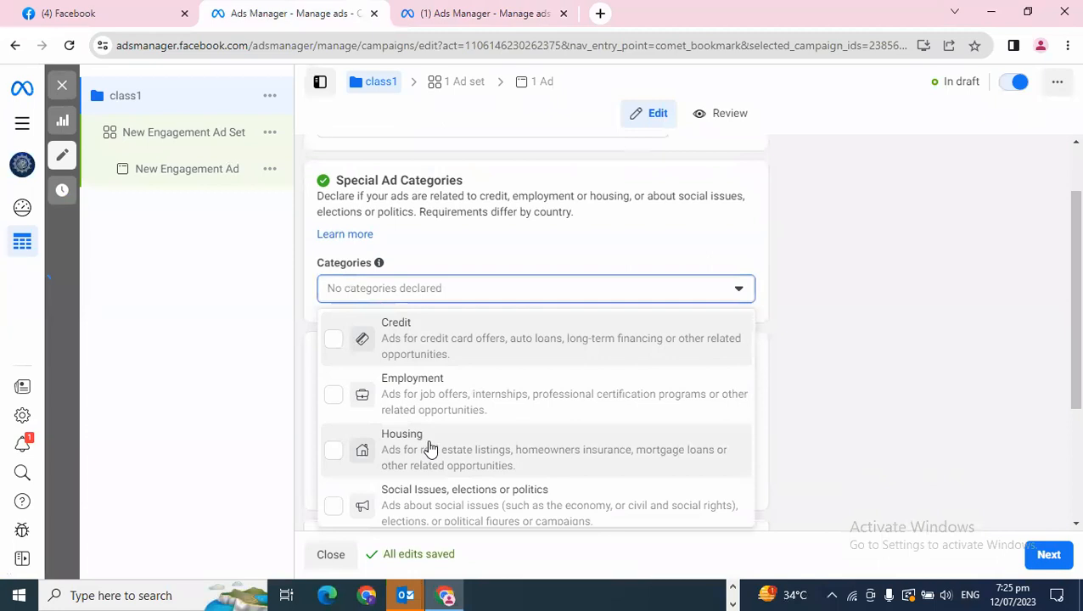
click(862, 383)
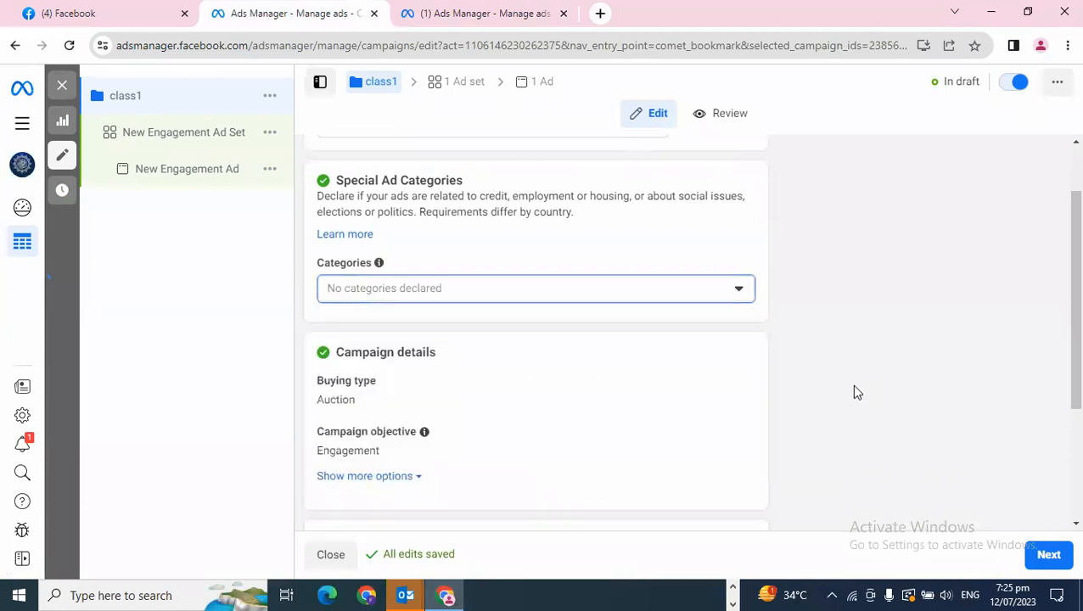
click(744, 297)
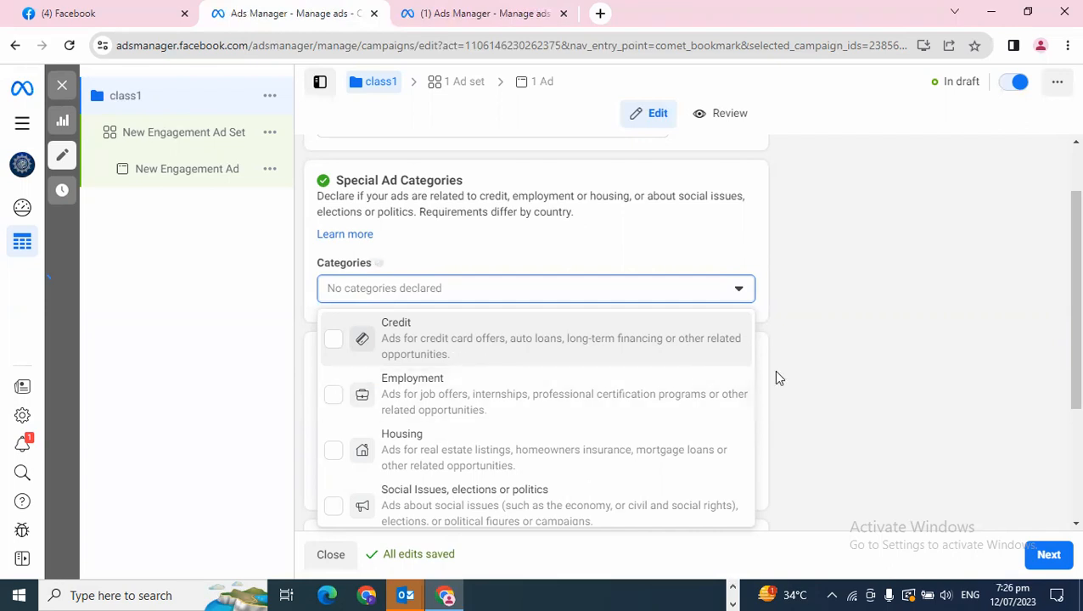
click(806, 372)
scroll(789, 367, down, 1)
scroll(789, 367, down, 1)
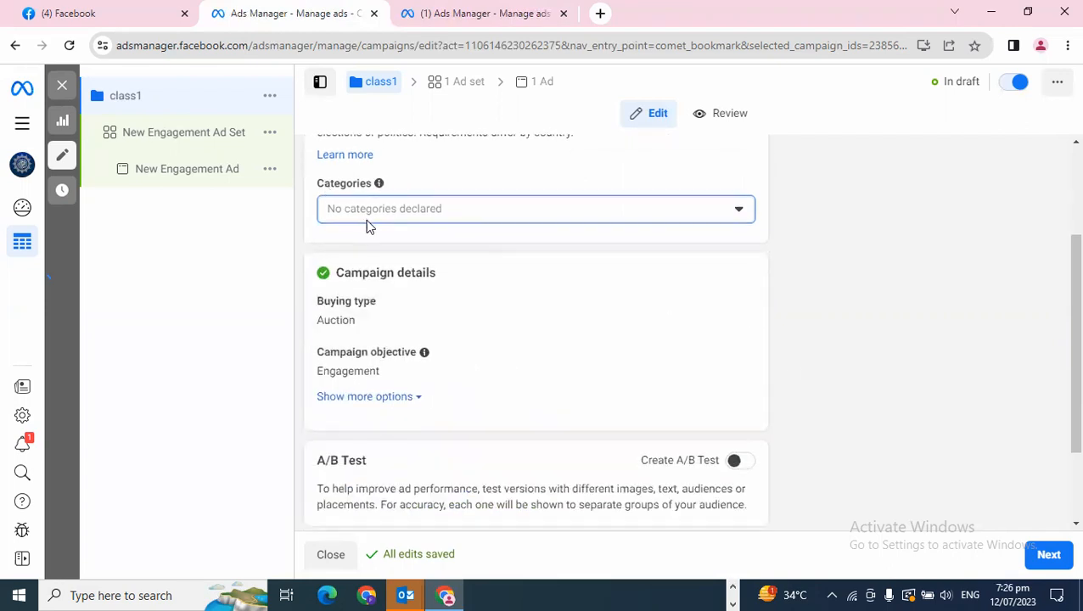
mouse_move(379, 189)
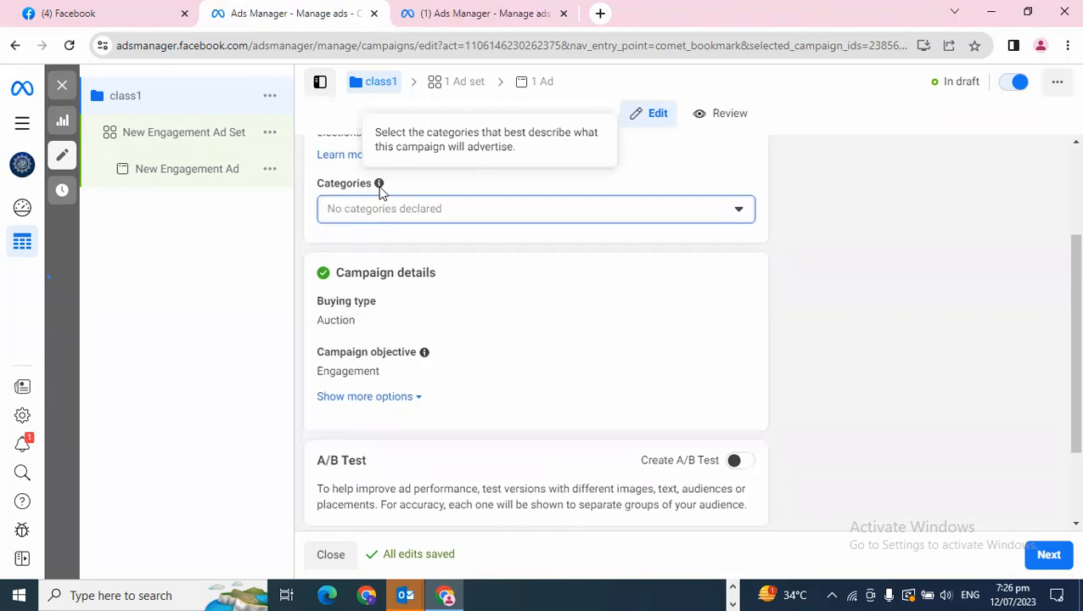
scroll(888, 382, up, 2)
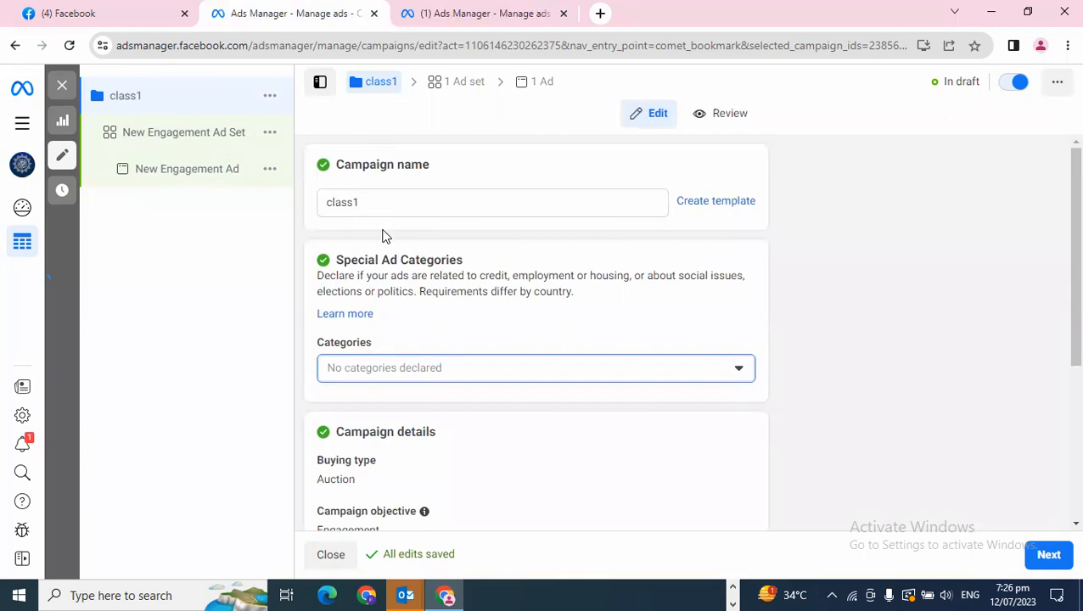
Edit the buying type in the campaign details and choose Auction
scroll(382, 235, down, 3)
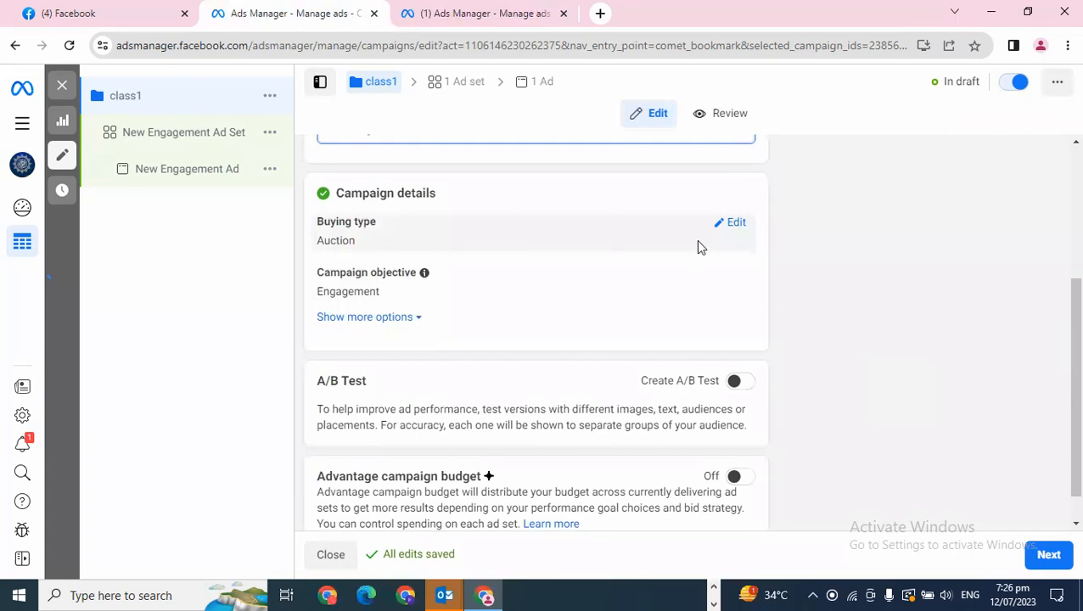
click(731, 225)
click(380, 248)
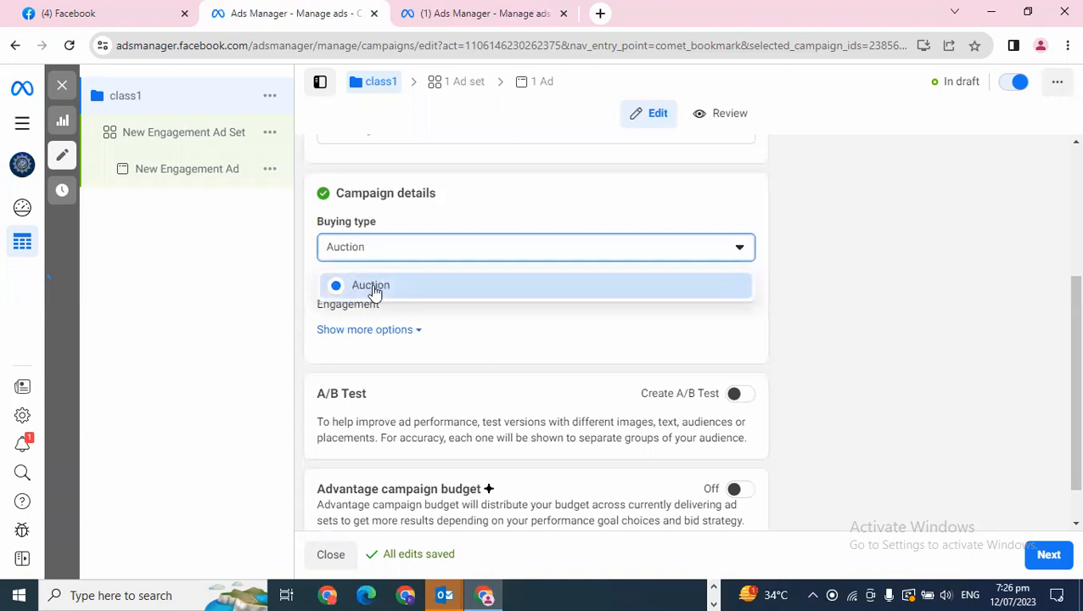
click(374, 289)
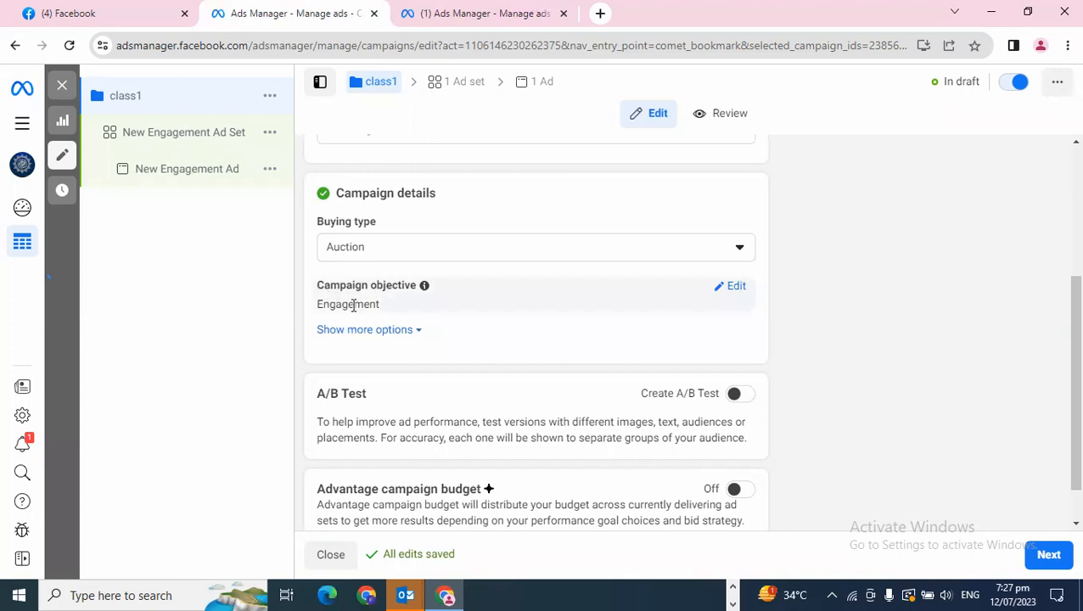
Compare the objectives offered for a new campaign with the class1 draft's Engagement objective, returning to the draft without creating a campaign
click(423, 9)
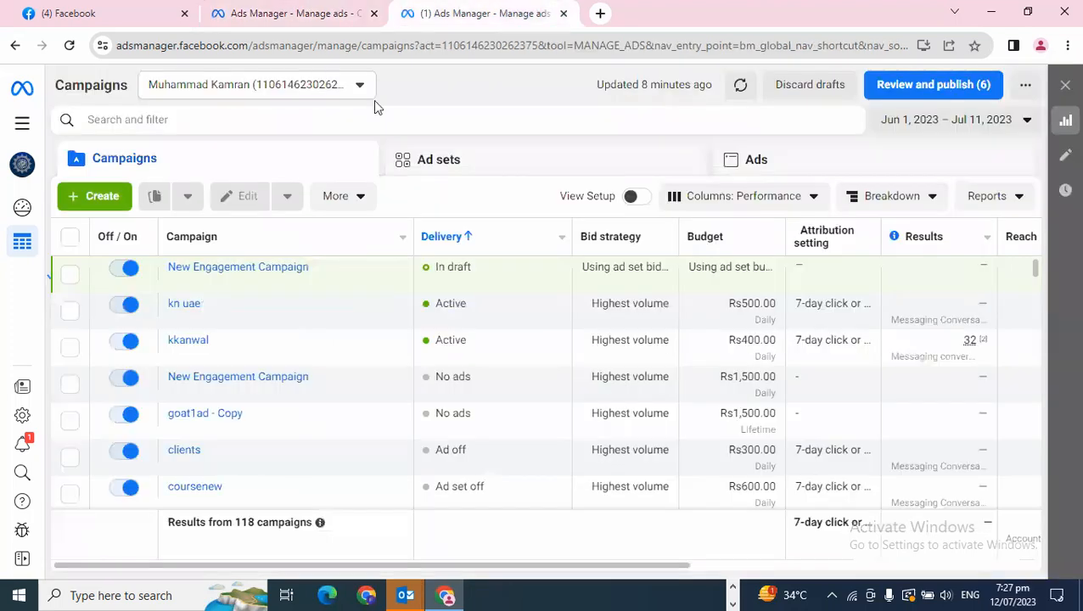
click(93, 201)
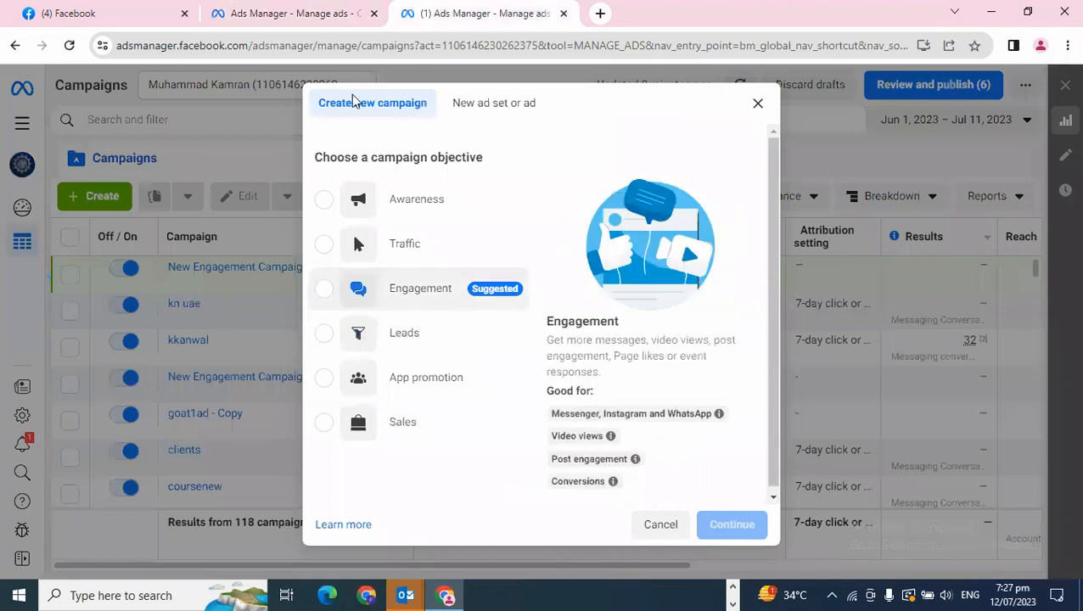
click(329, 14)
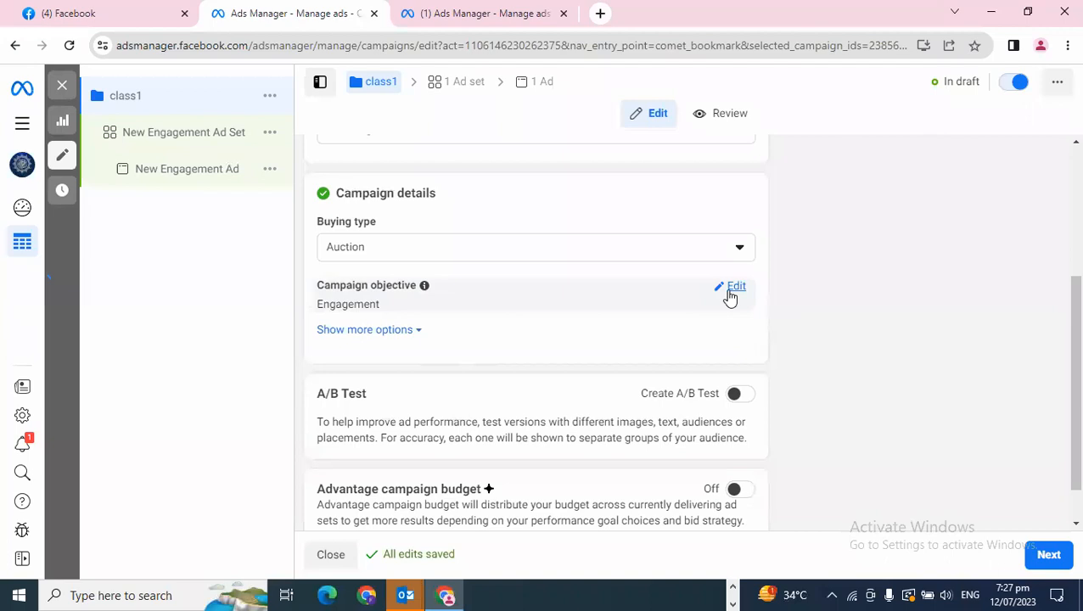
scroll(789, 416, down, 1)
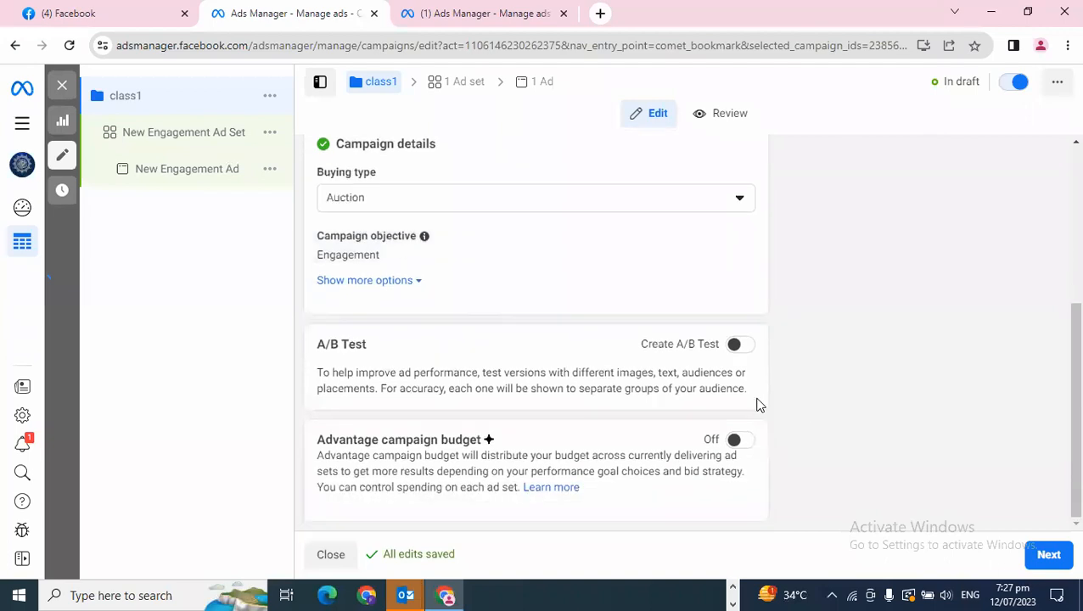
Show the additional campaign details options and examine the campaign spending limit, A/B Test and Advantage campaign budget descriptions
click(352, 281)
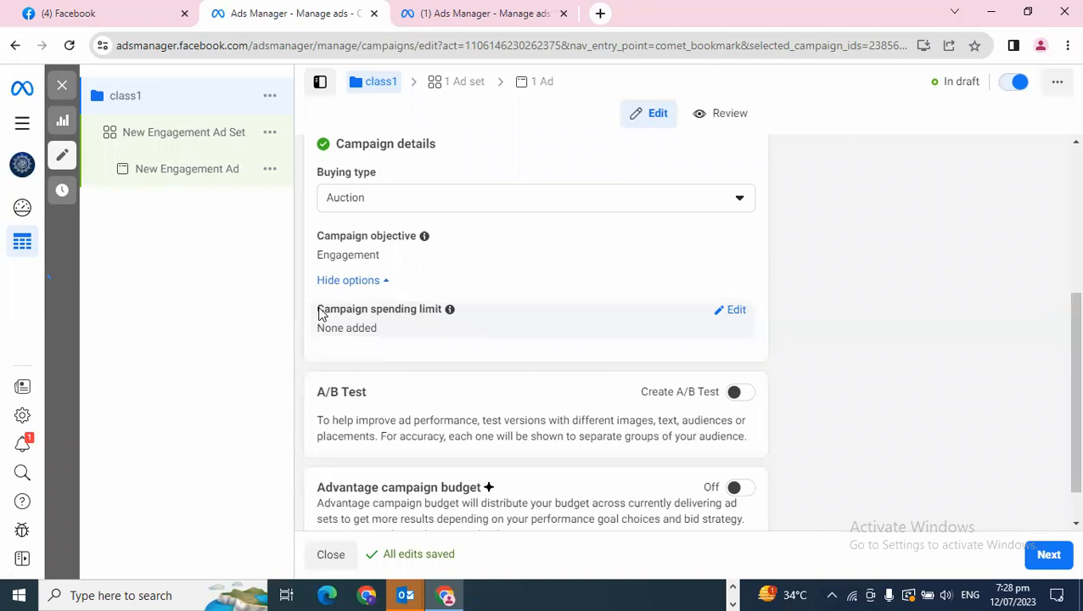
scroll(449, 374, down, 1)
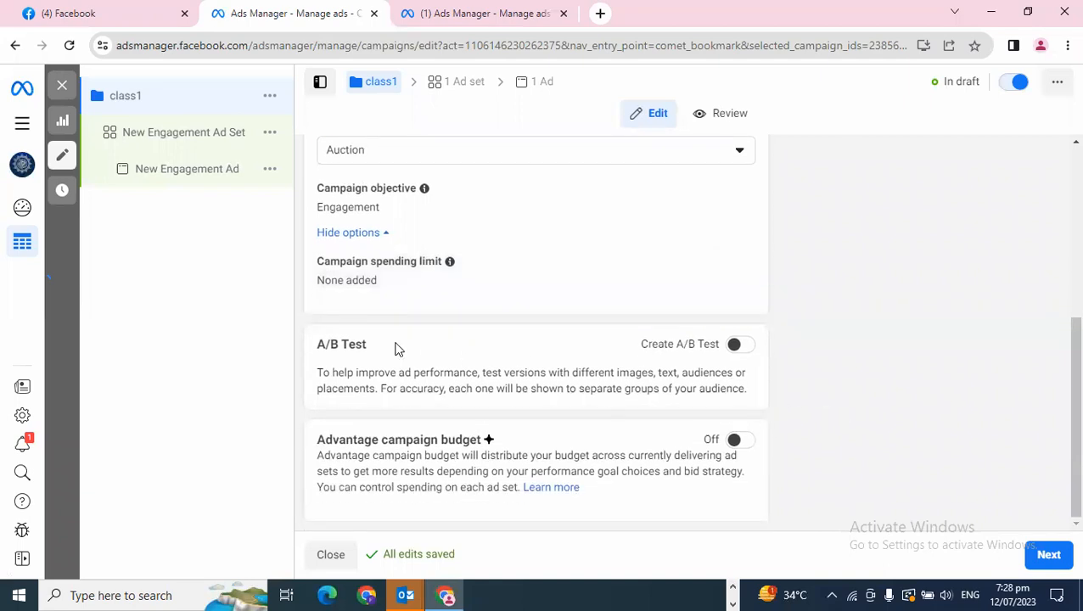
drag(316, 343, 379, 345)
click(376, 348)
drag(316, 440, 399, 443)
click(399, 443)
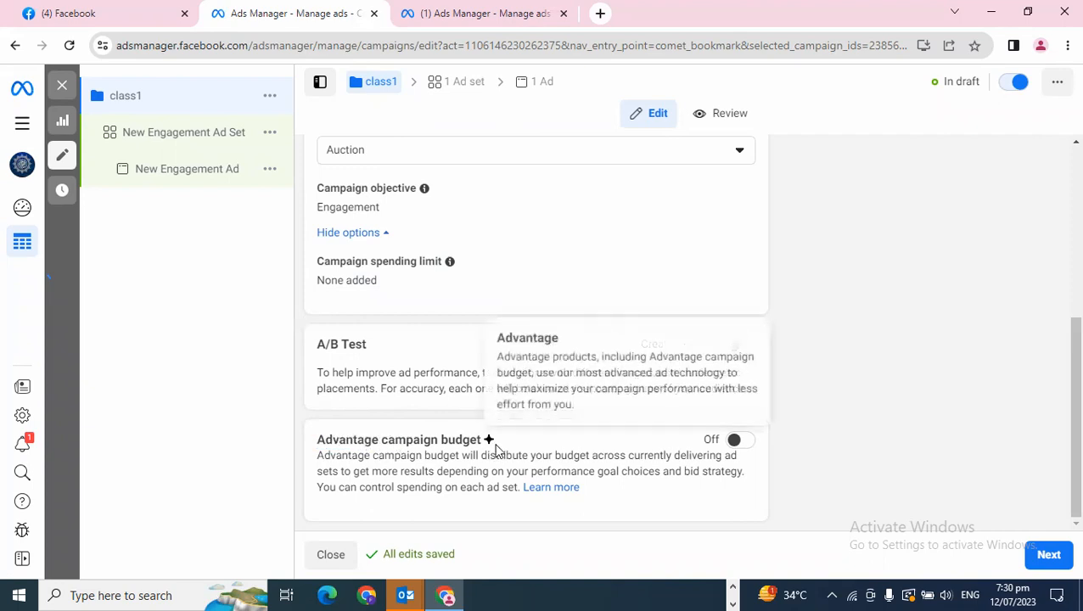
drag(480, 440, 349, 443)
click(349, 442)
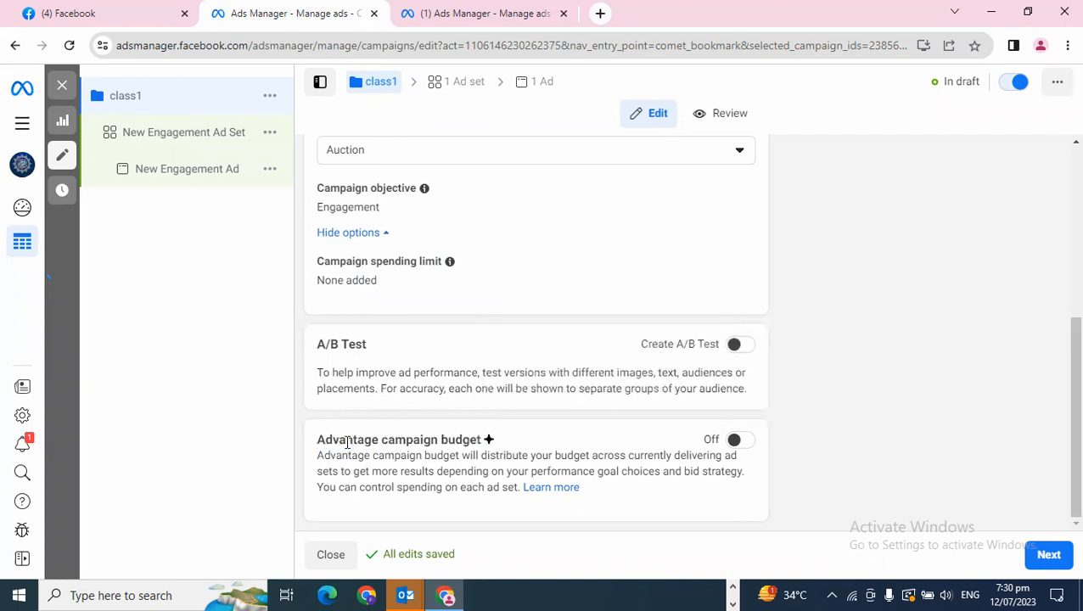
Turn on Advantage campaign budget for class1 and check the available budget types, keeping Daily Budget
click(735, 440)
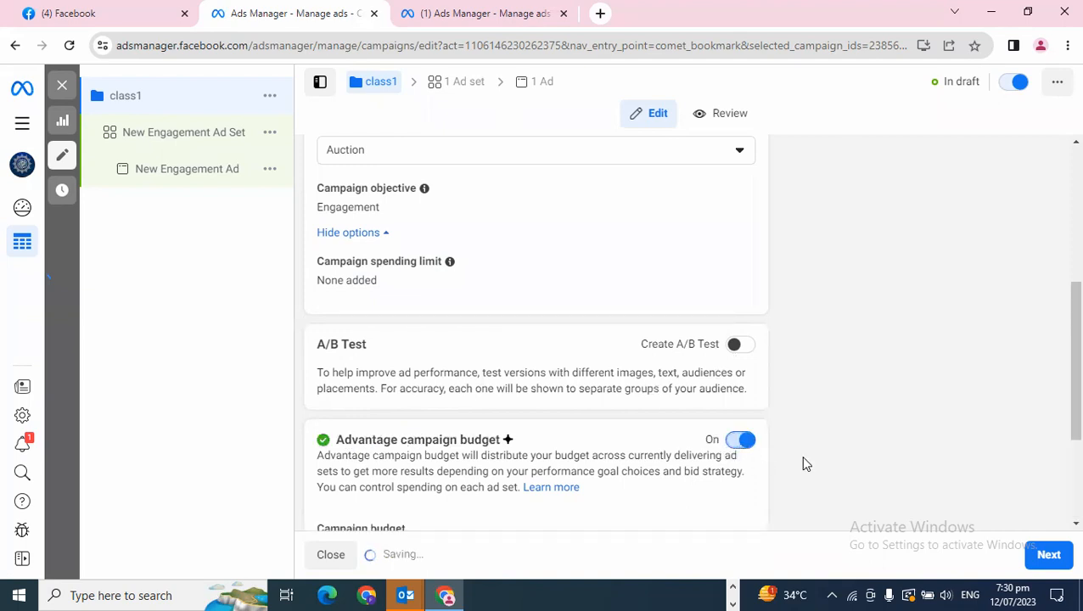
scroll(804, 465, down, 2)
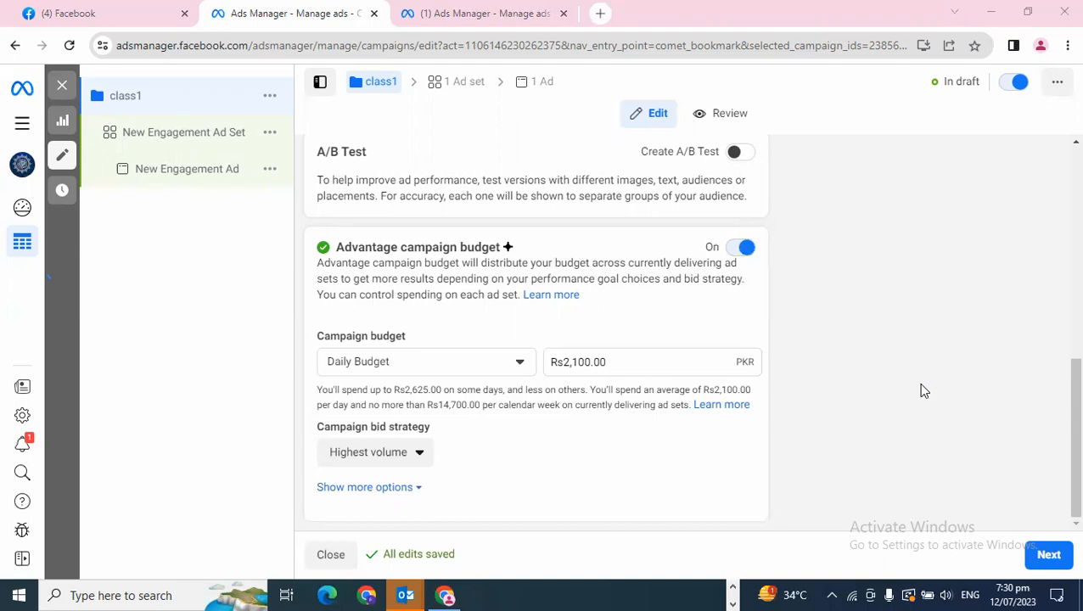
click(383, 370)
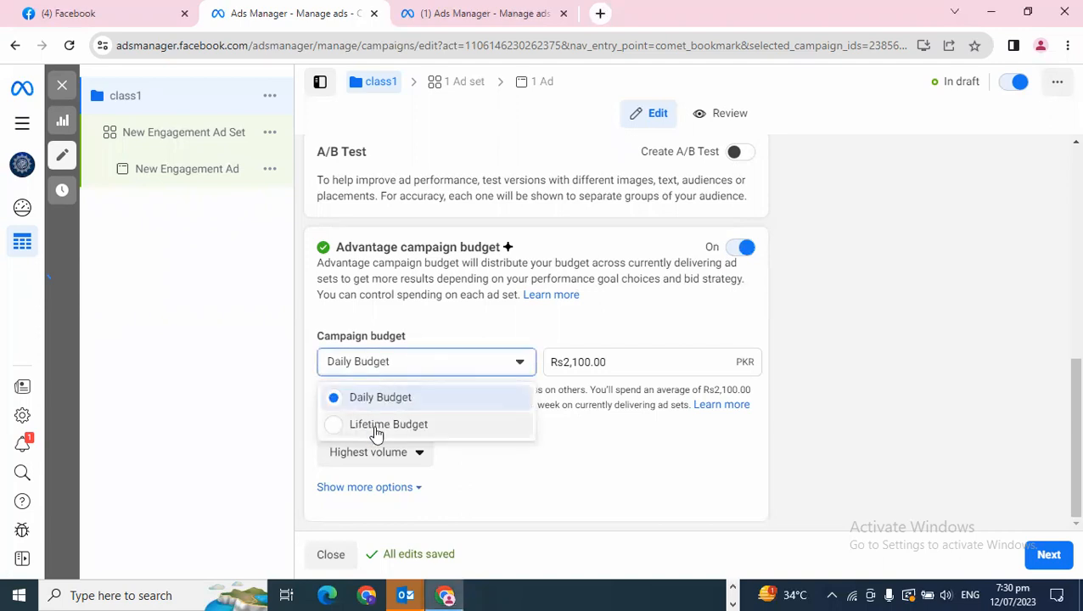
click(383, 365)
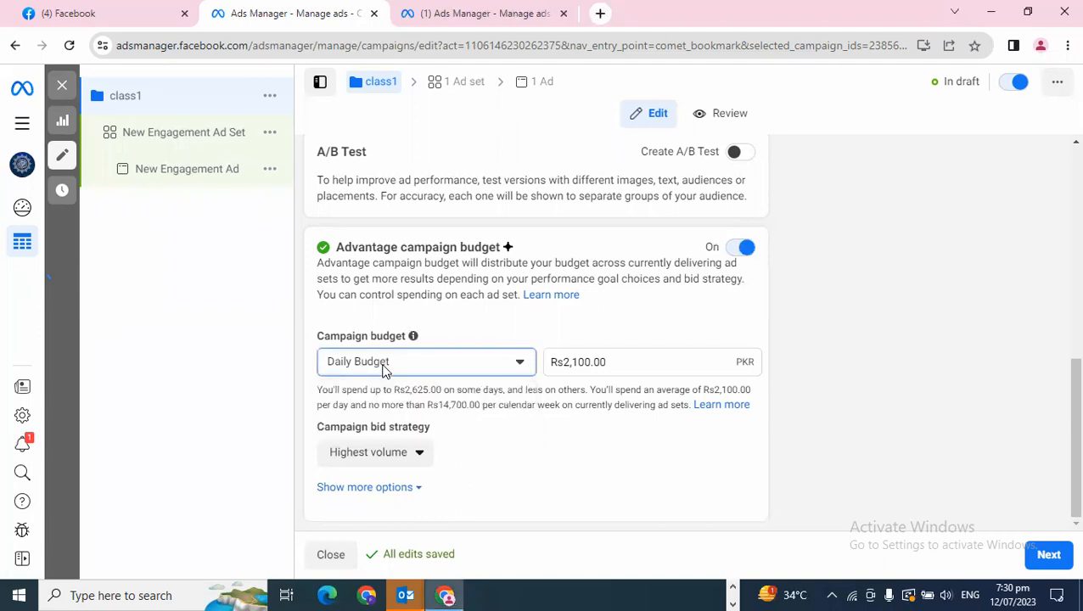
Set the daily campaign budget to Rs300
click(596, 361)
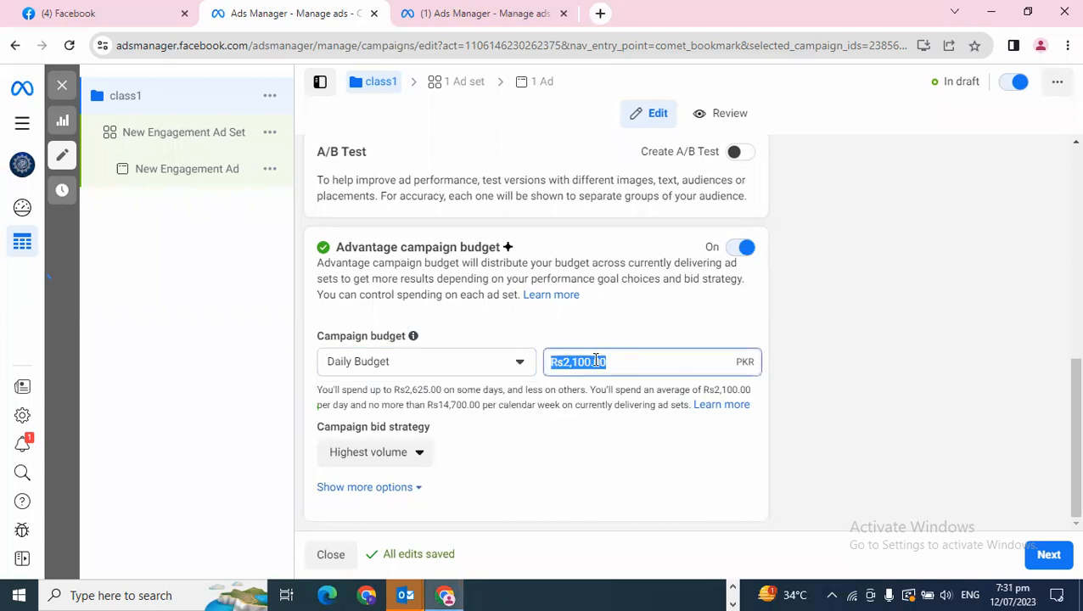
text(300)
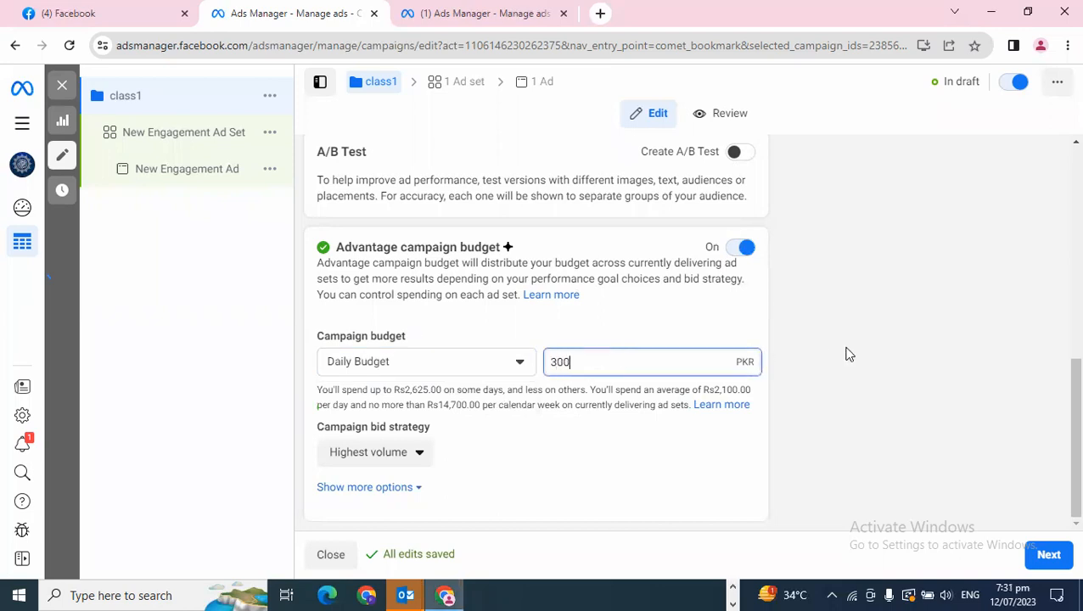
click(846, 354)
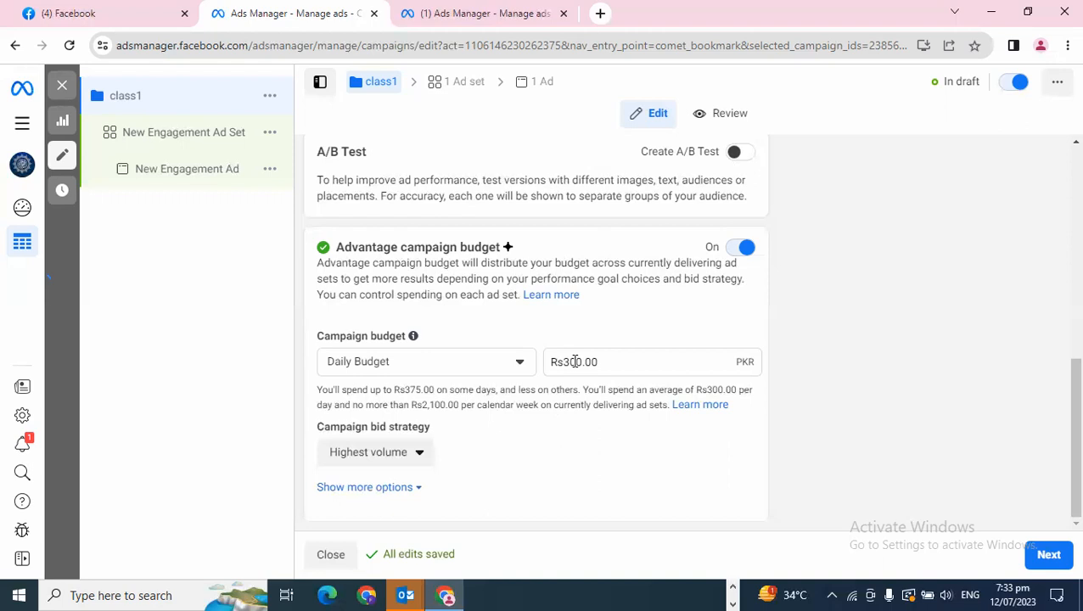
Switch the campaign budget type to Lifetime Budget and set the amount to Rs7,000
click(332, 367)
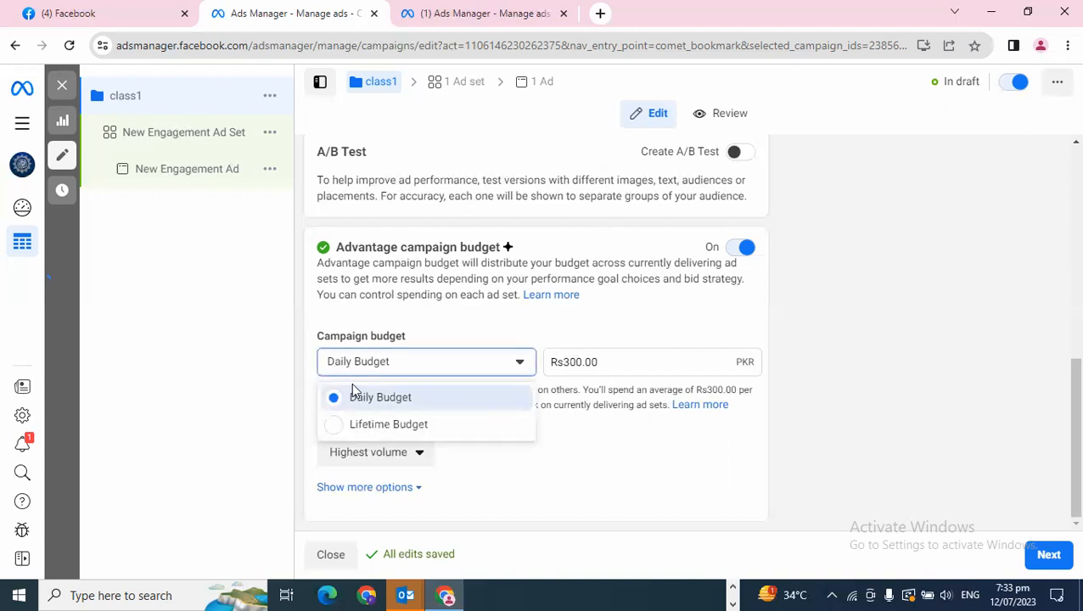
click(379, 427)
double_click(575, 363)
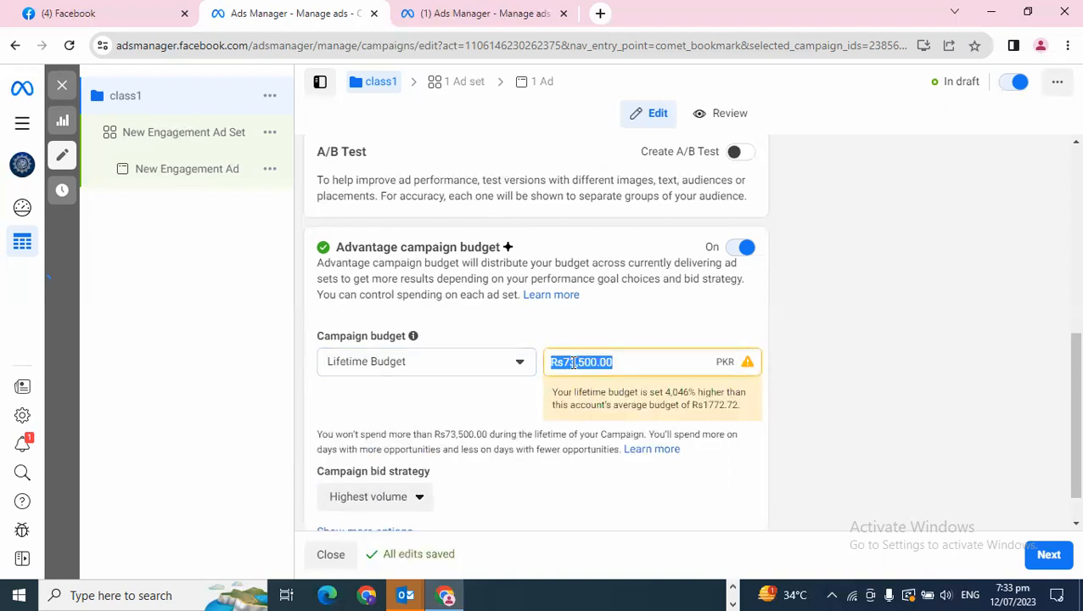
text(7000)
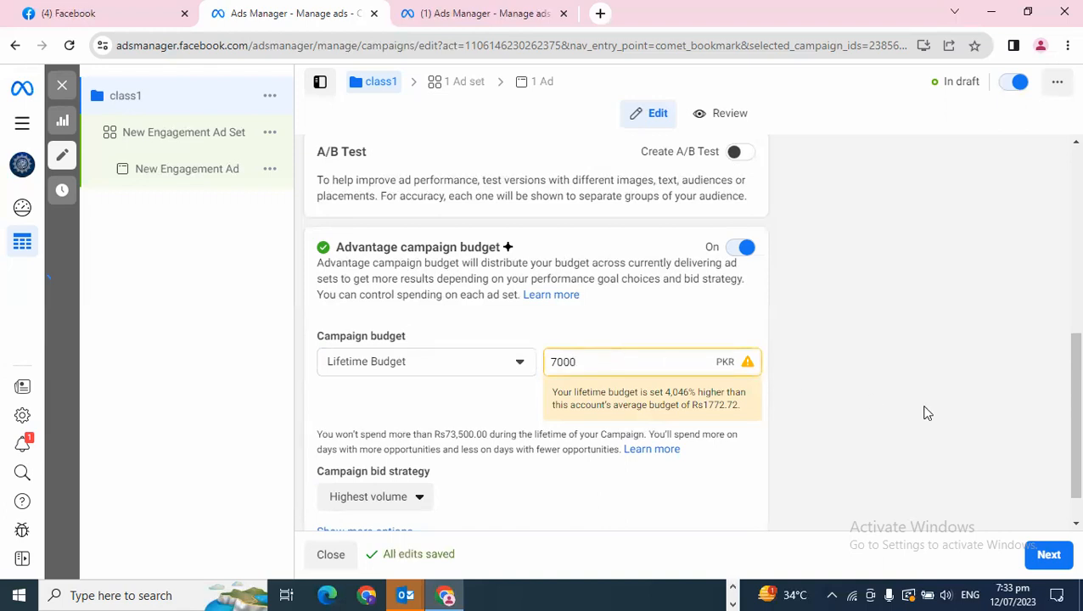
click(927, 414)
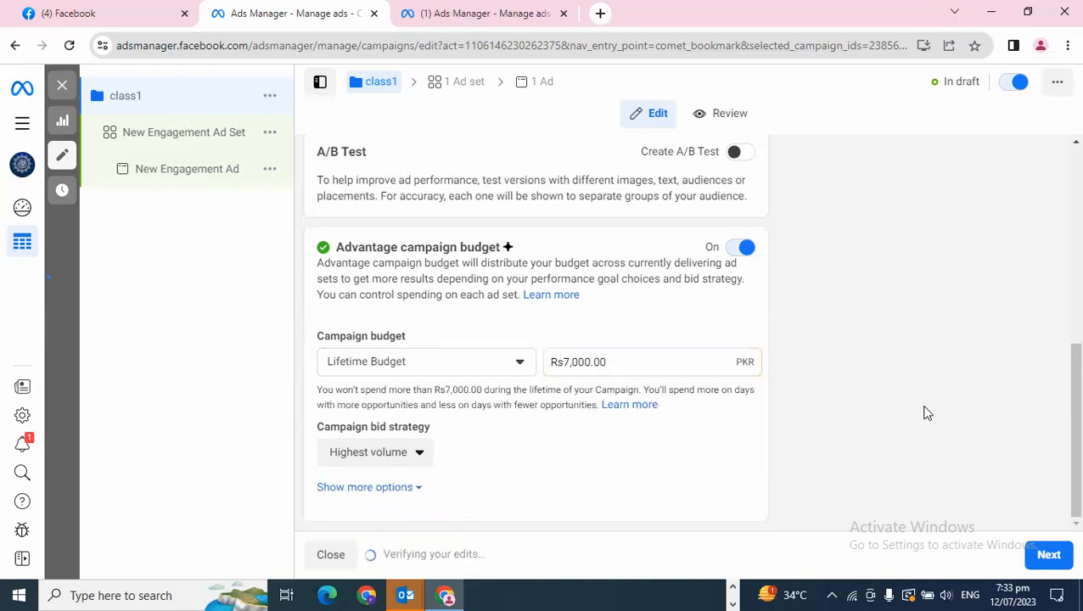
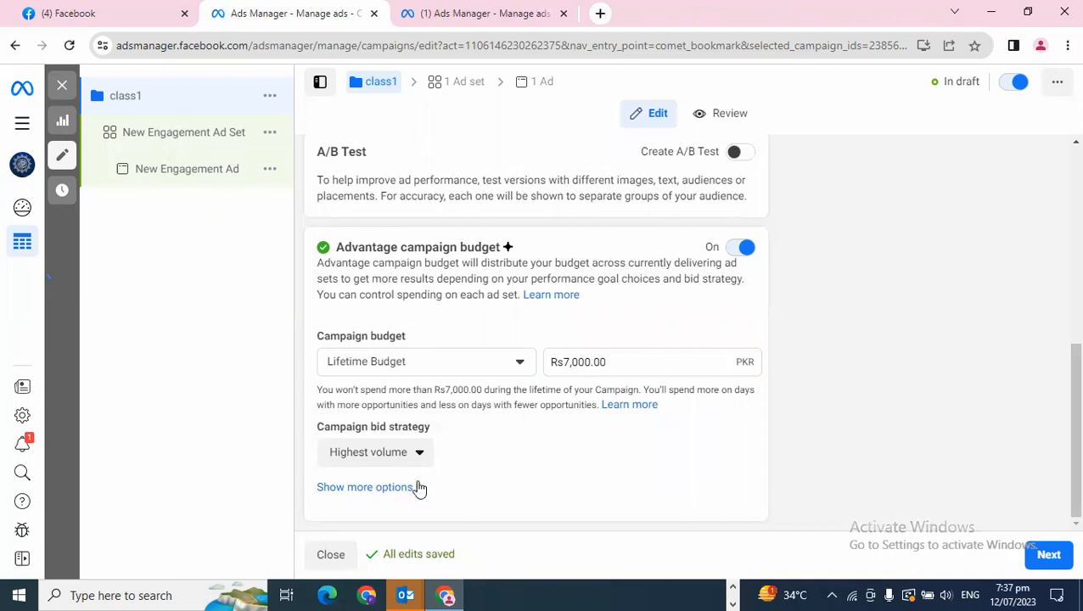
Open the campaign's ad scheduling for editing, enable Run ads on a schedule and disable it again
click(510, 489)
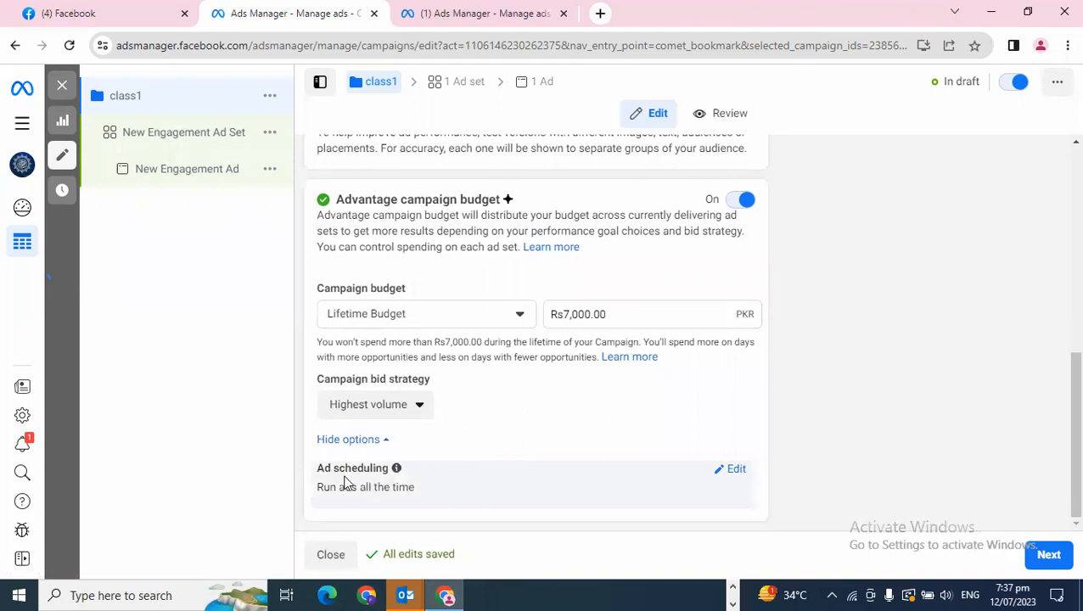
click(721, 470)
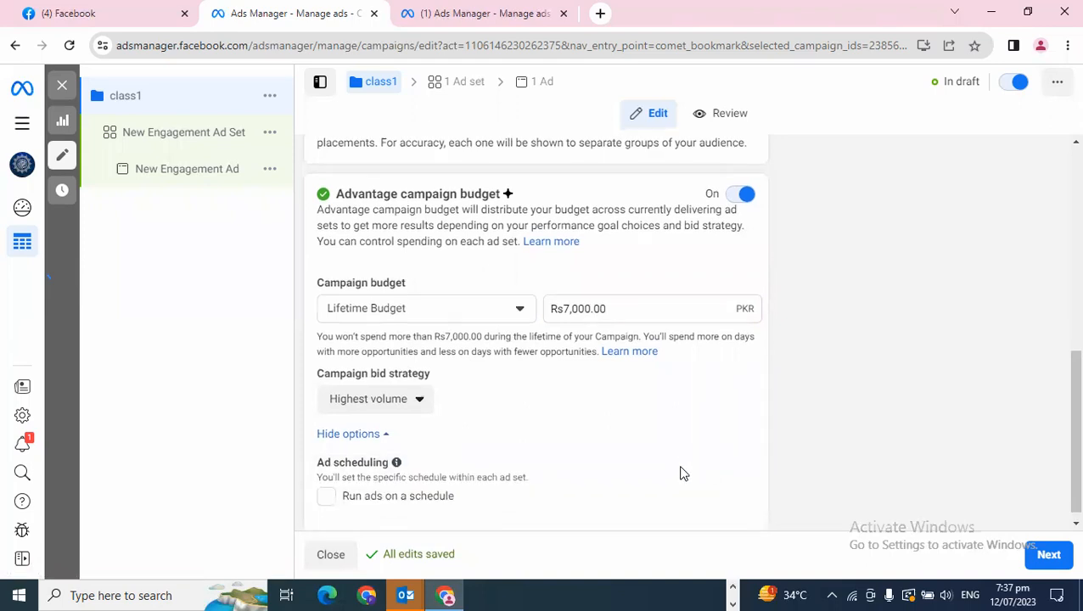
click(396, 497)
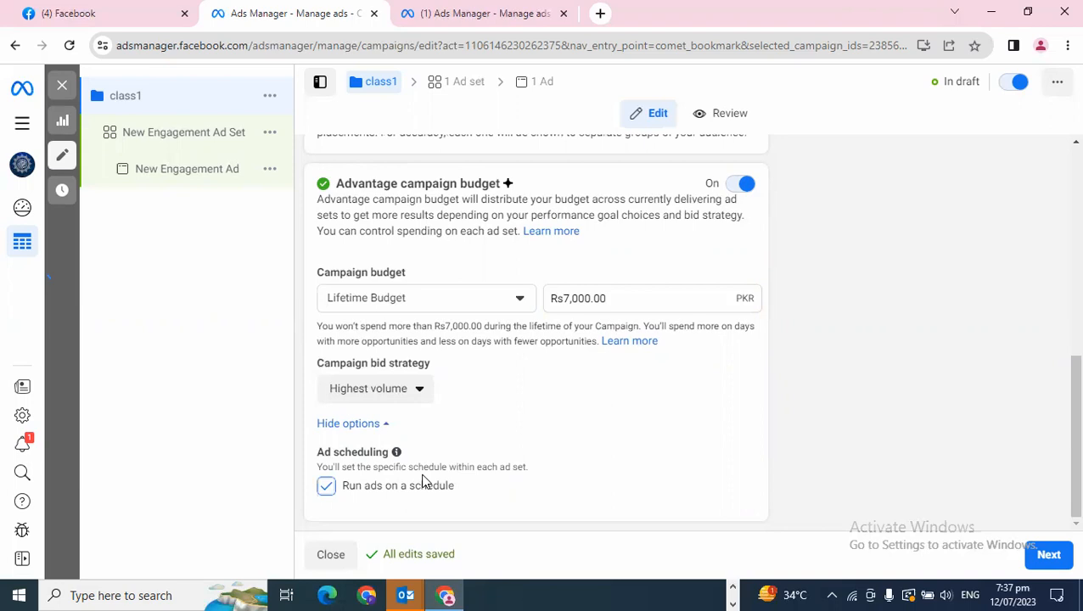
click(326, 488)
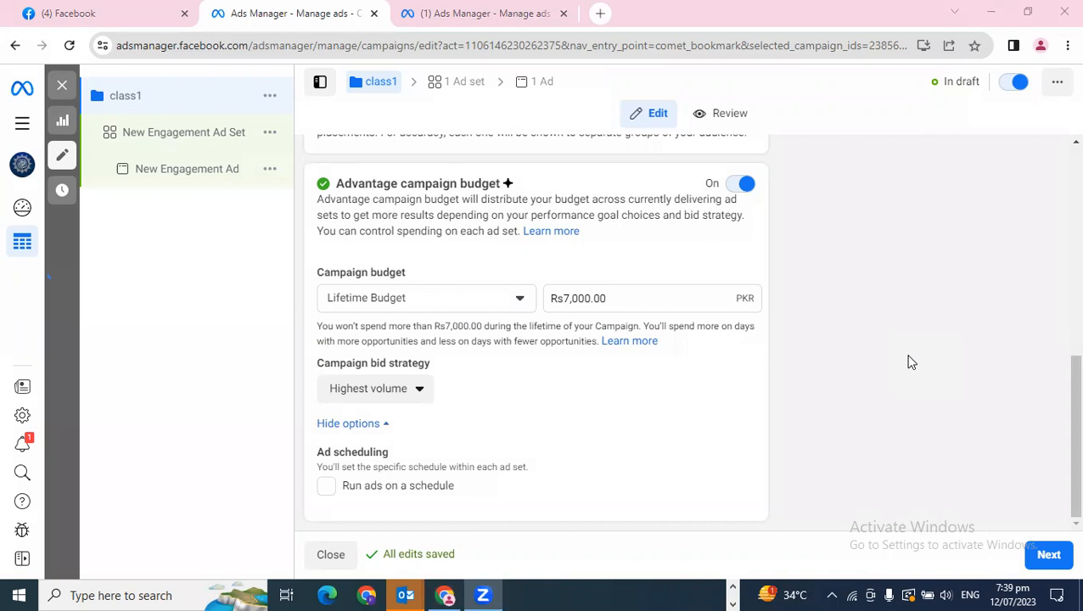
Review the class1 campaign settings from the campaign name and special ad categories down to the campaign budget
scroll(851, 399, up, 5)
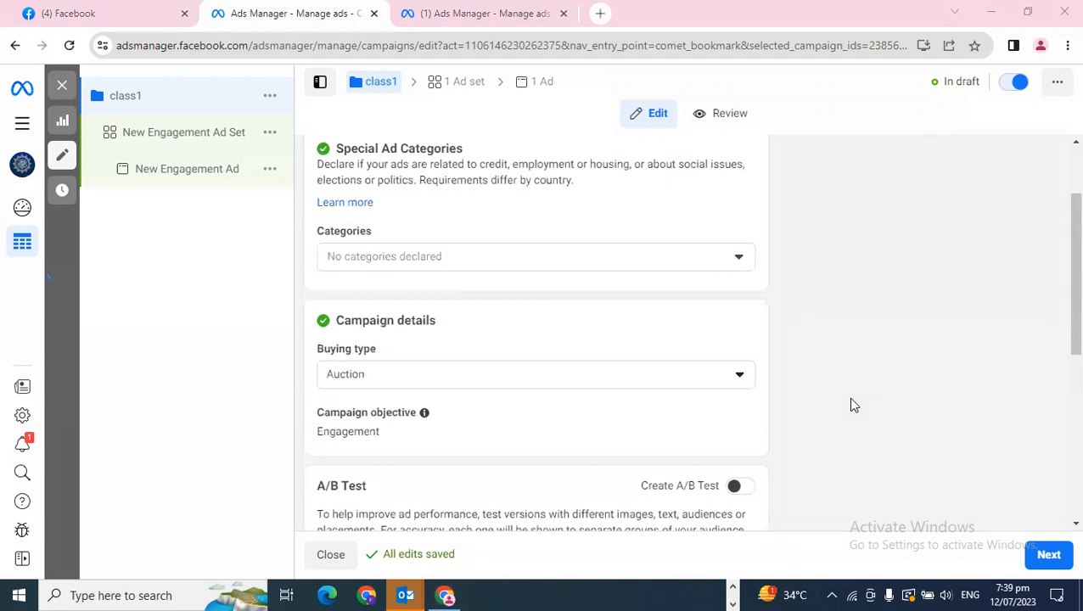
scroll(851, 404, up, 2)
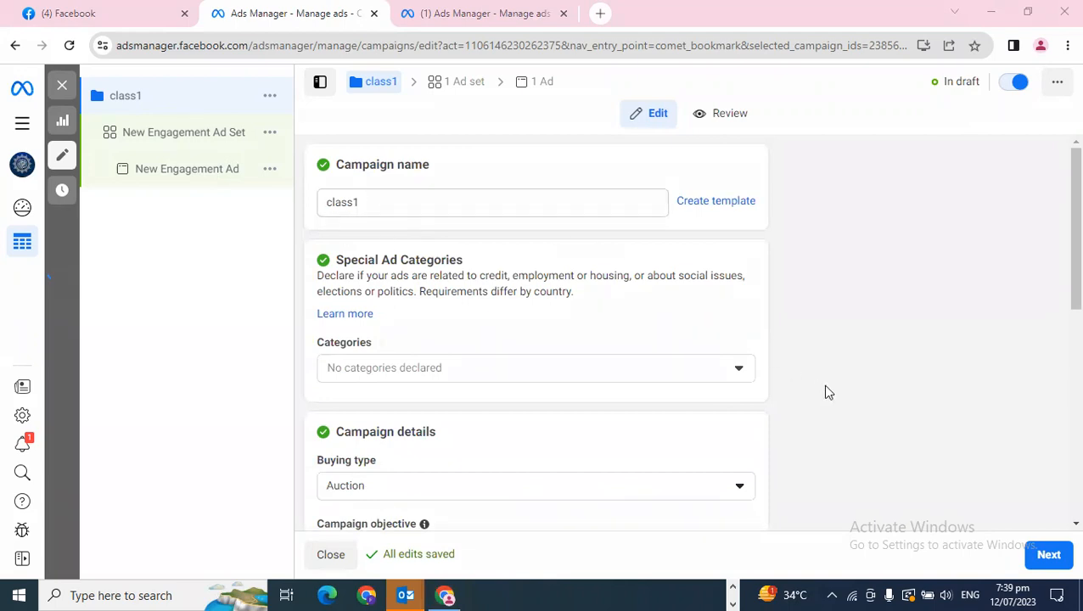
scroll(823, 386, down, 3)
scroll(761, 388, up, 1)
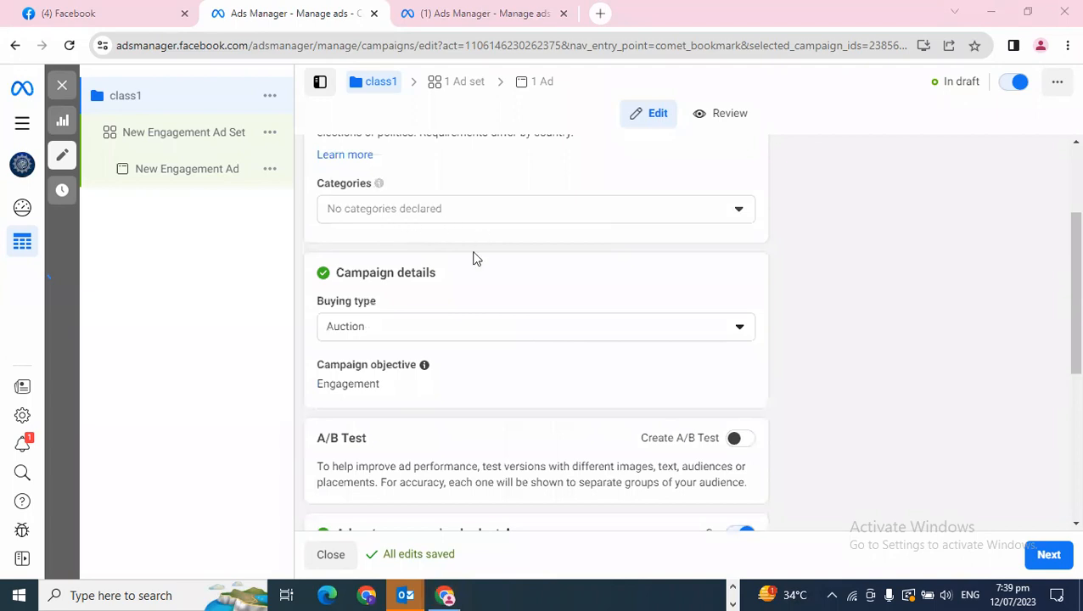
scroll(757, 378, down, 2)
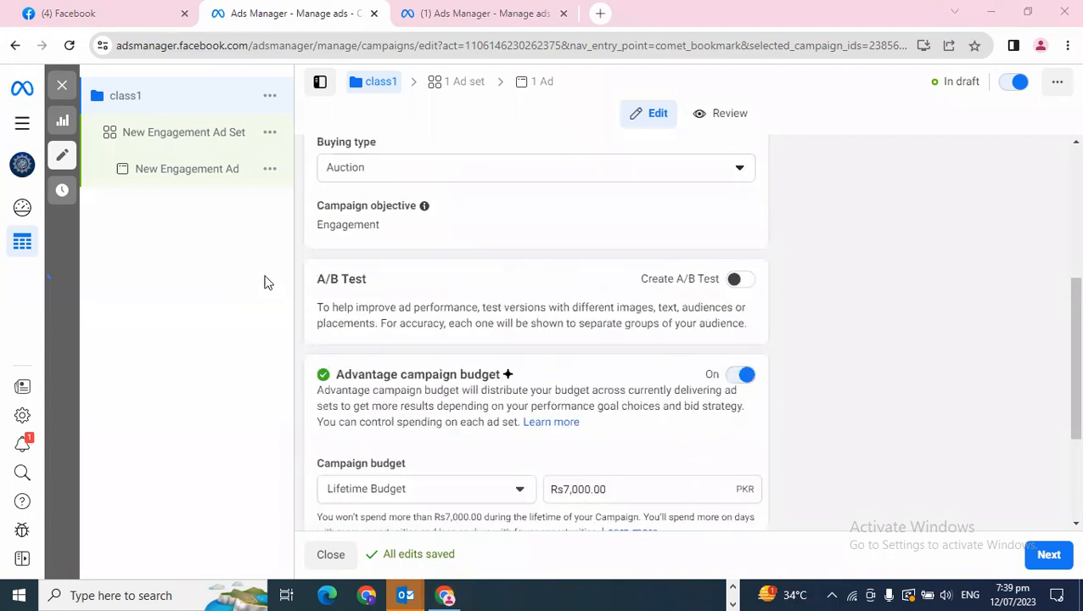
scroll(864, 410, down, 2)
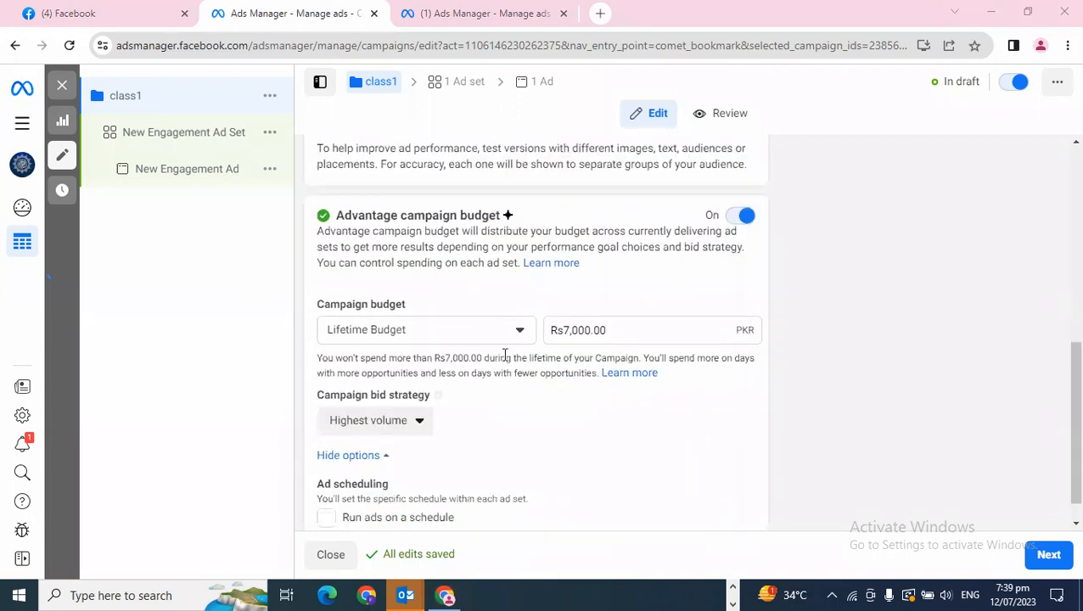
Switch the campaign budget type to Daily Budget and set the amount to Rs280
click(399, 338)
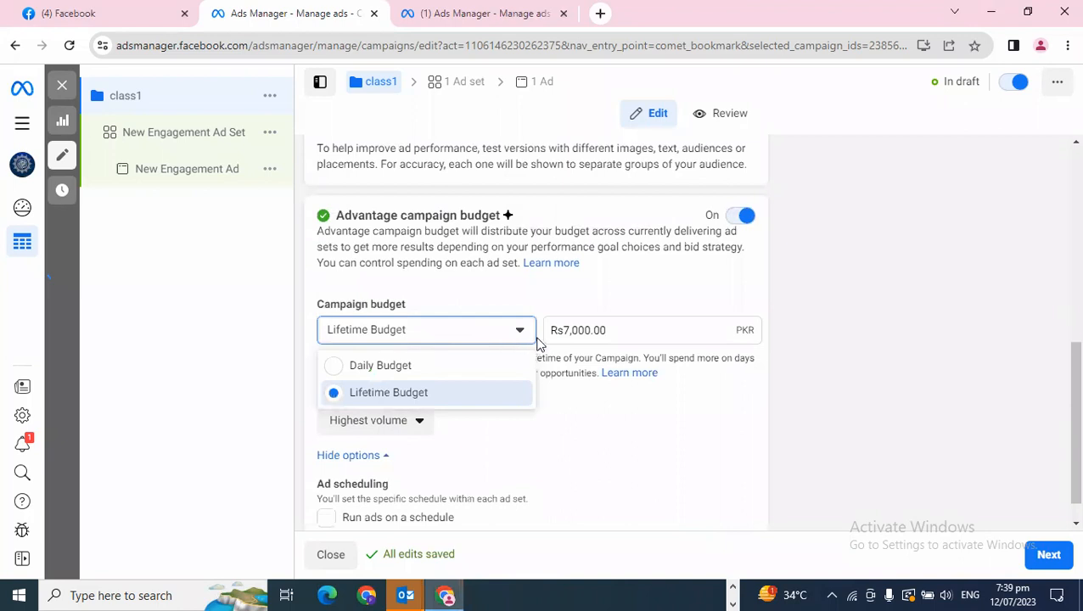
click(387, 370)
double_click(578, 333)
text(300)
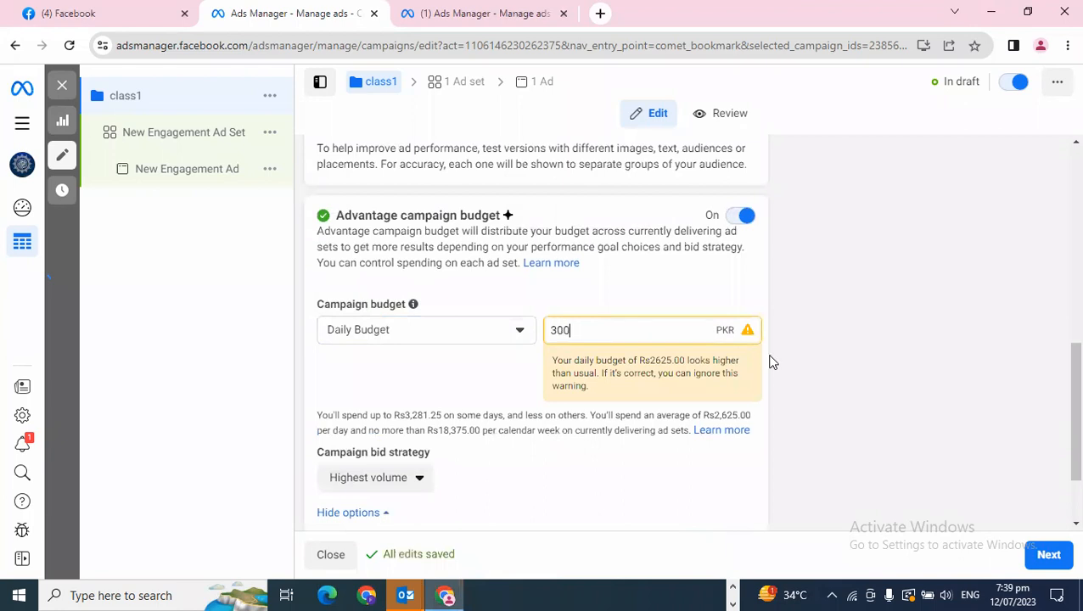
key(BackSpace)
key(BackSpace)
key(BackSpace)
text(280)
click(920, 366)
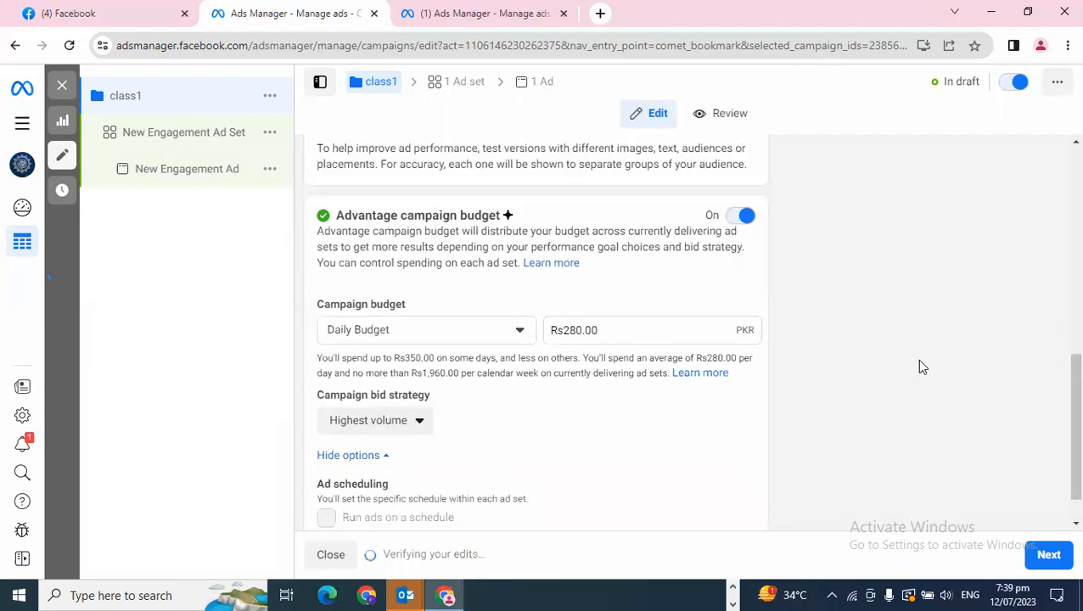
Try a daily campaign budget of Rs285
click(577, 330)
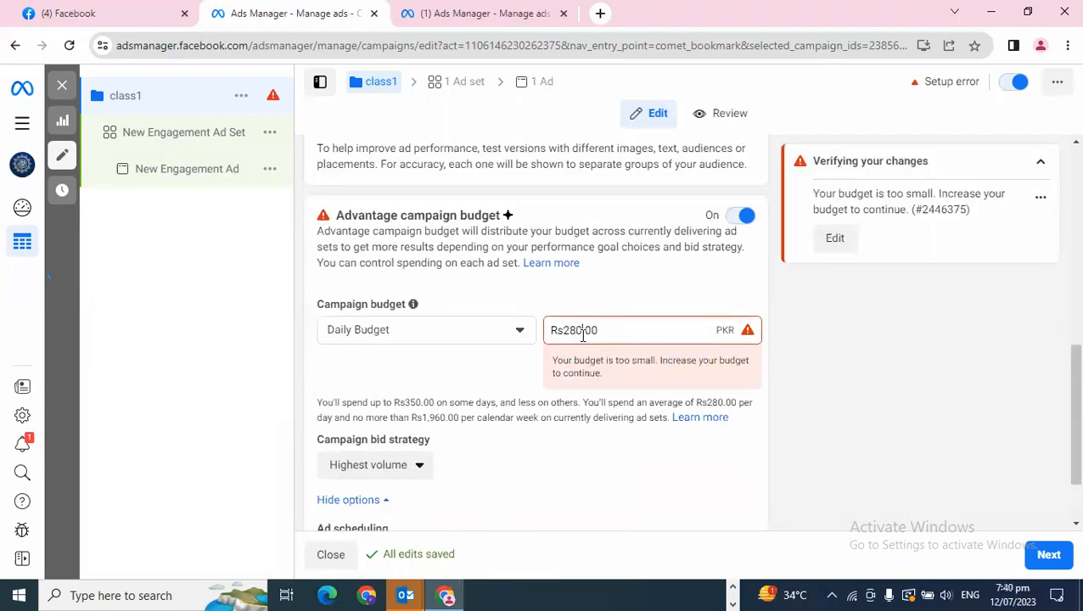
key(BackSpace)
key(BackSpace)
key(BackSpace)
text(285)
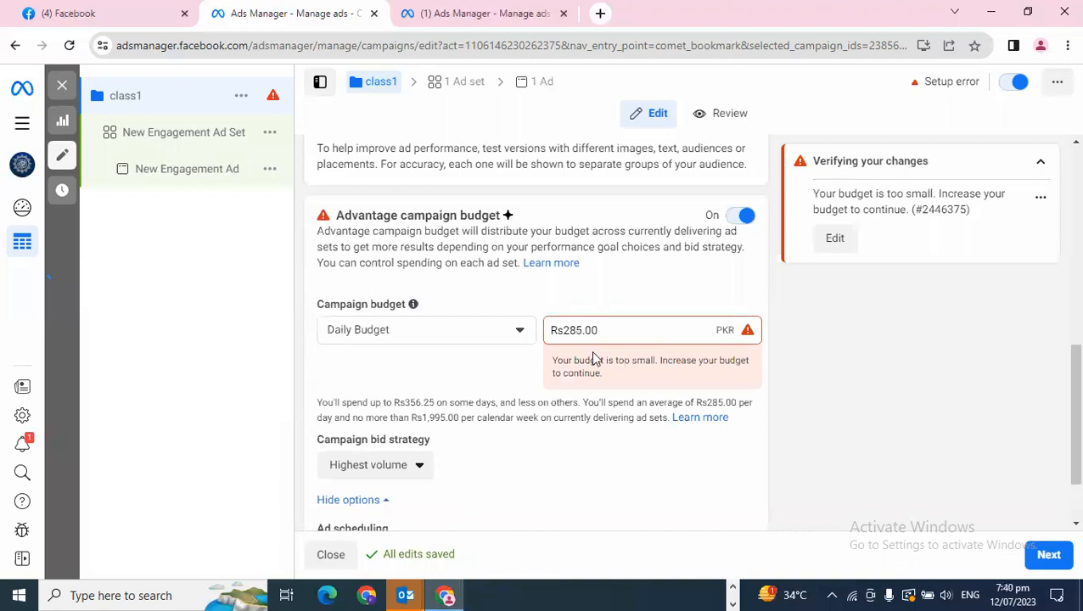
Set the daily campaign budget to Rs290
key(BackSpace)
key(BackSpace)
text(90)
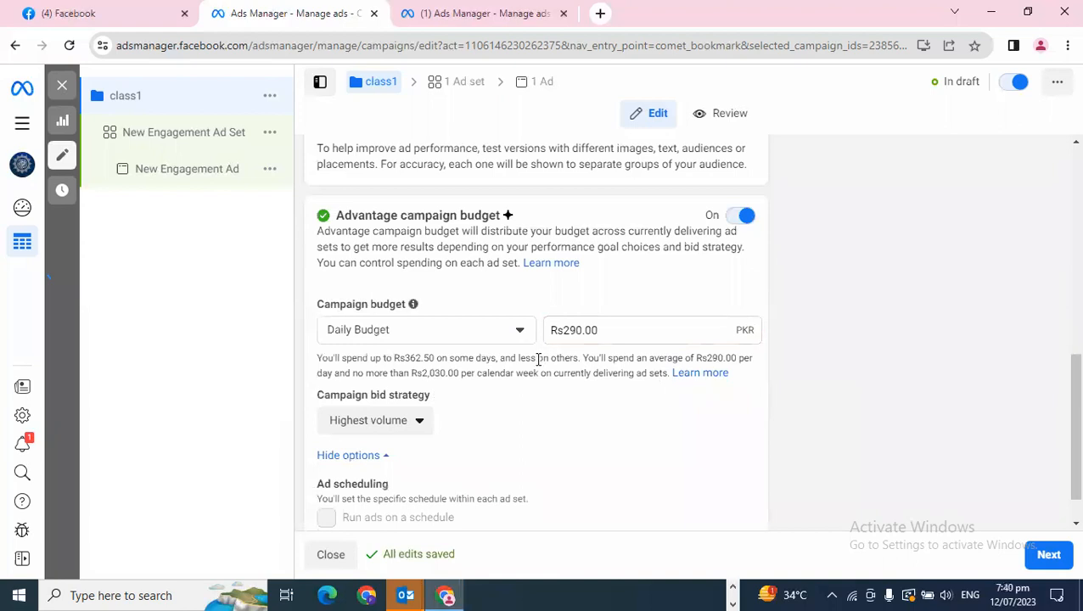
Set the daily campaign budget to Rs300
click(570, 330)
key(ctrl+a)
text(300)
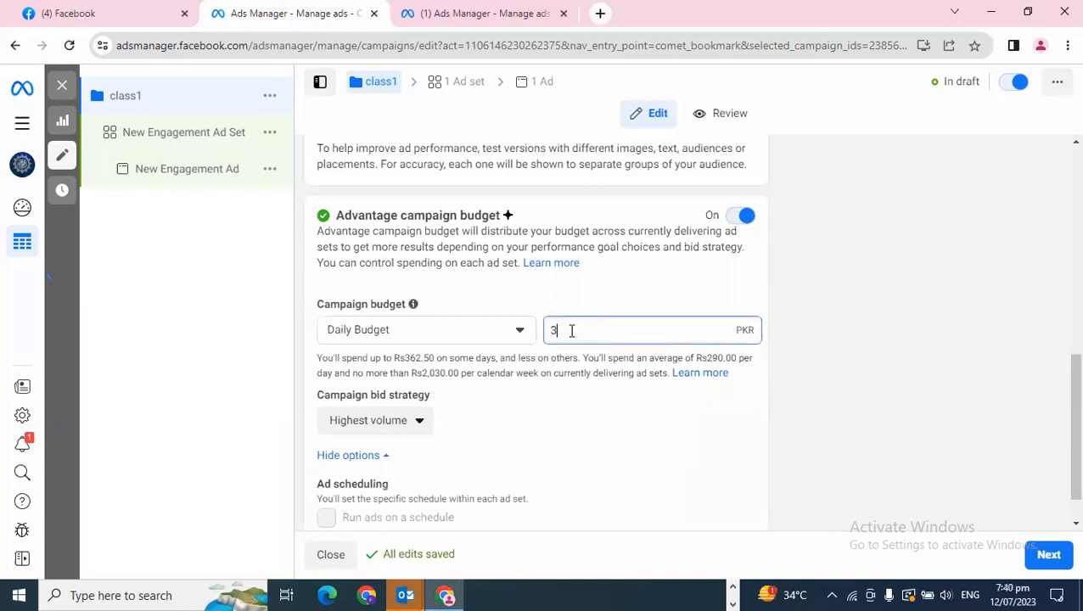
click(854, 373)
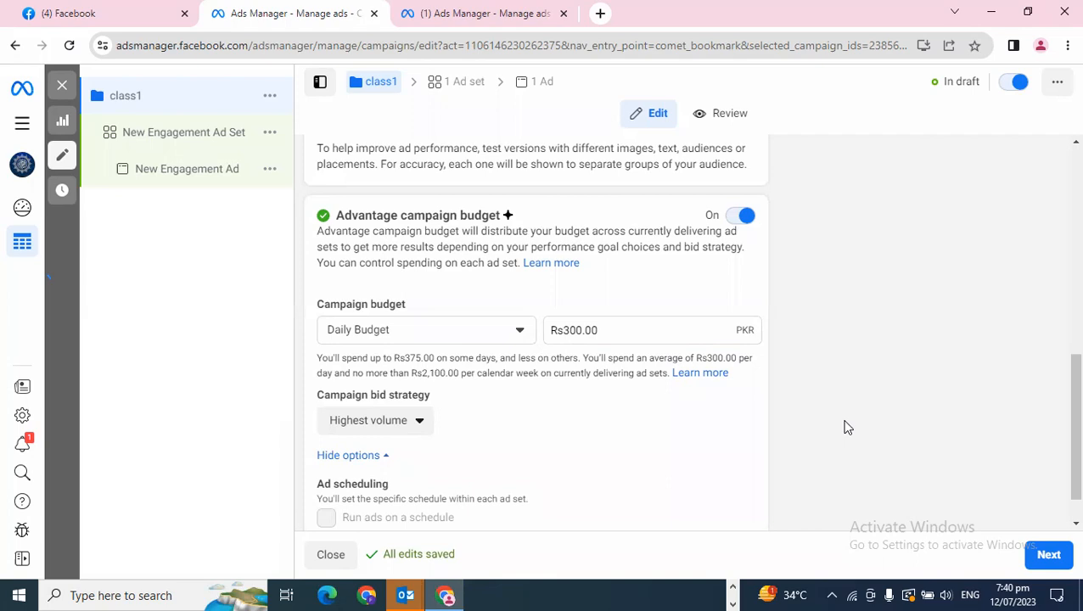
Look through the campaign bid strategy options and choose Highest volume
scroll(831, 425, down, 1)
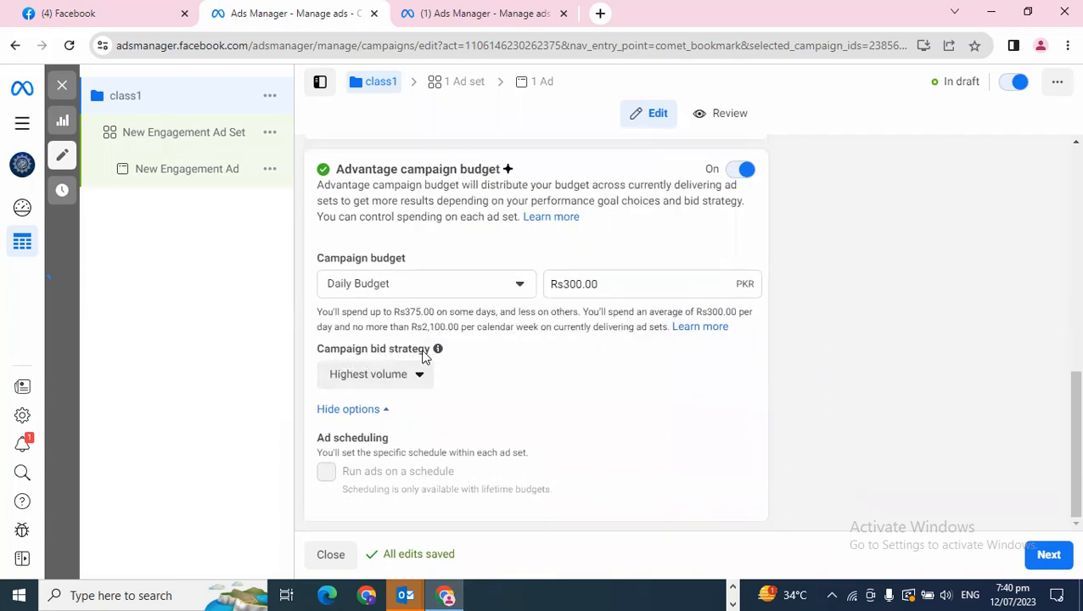
click(386, 384)
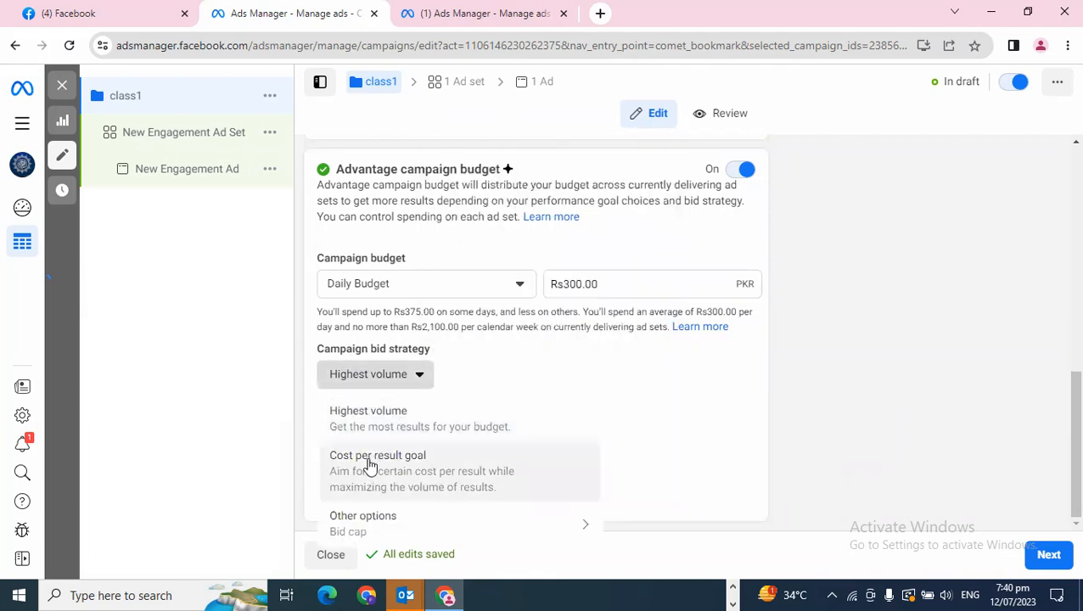
mouse_move(368, 526)
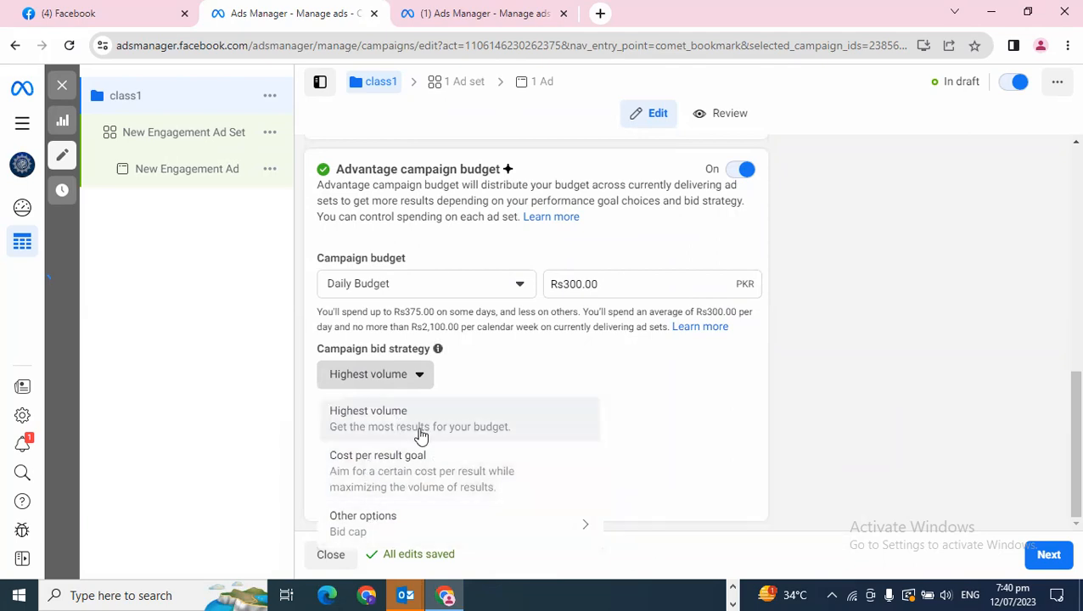
click(370, 424)
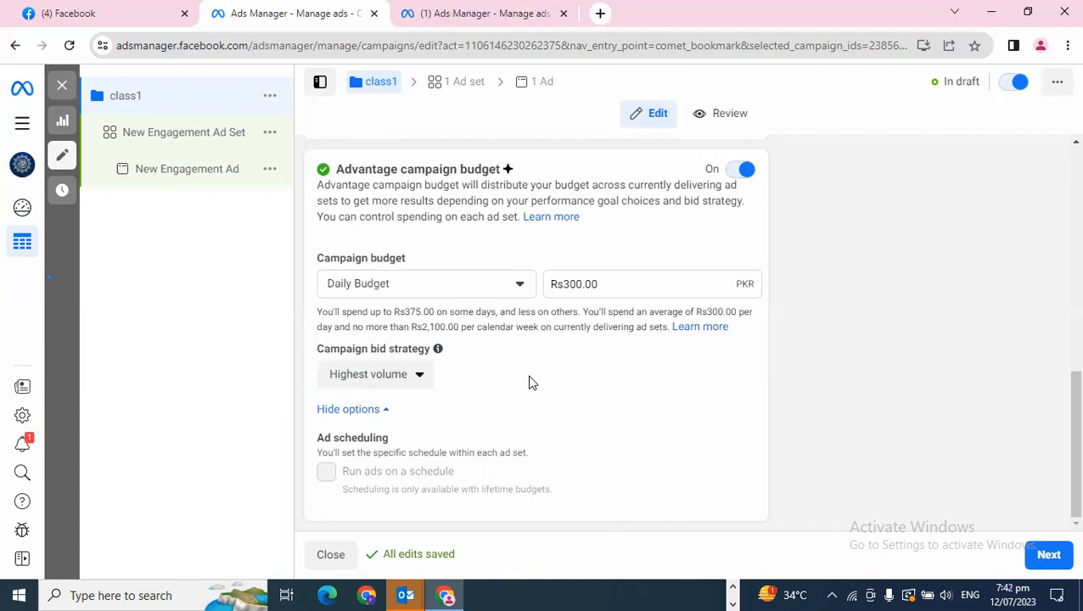
Switch the campaign bid strategy to Cost per result goal and reopen the list of bid strategies
click(361, 374)
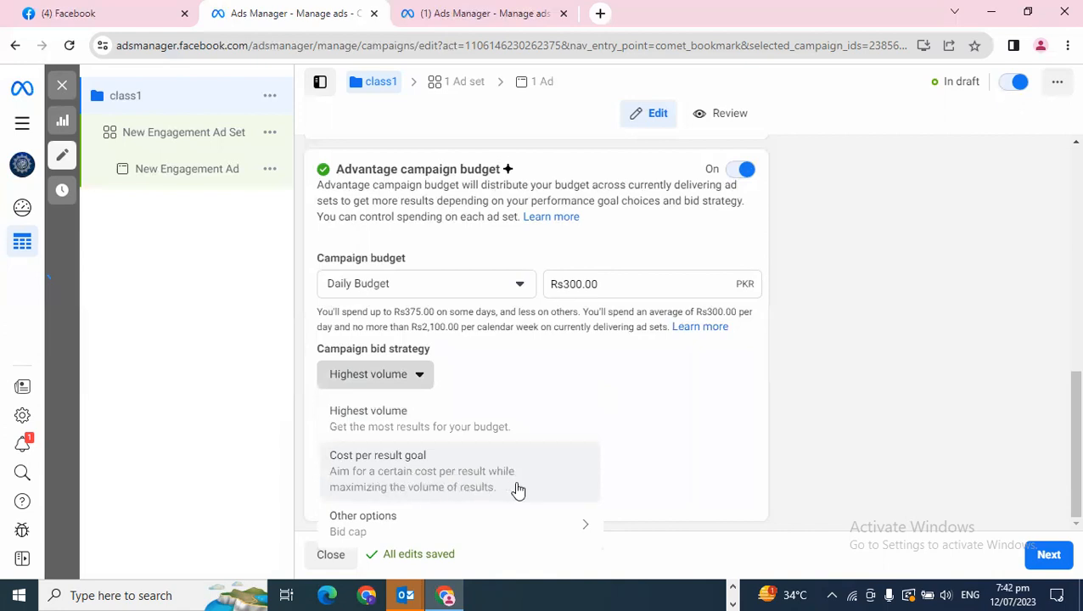
click(456, 491)
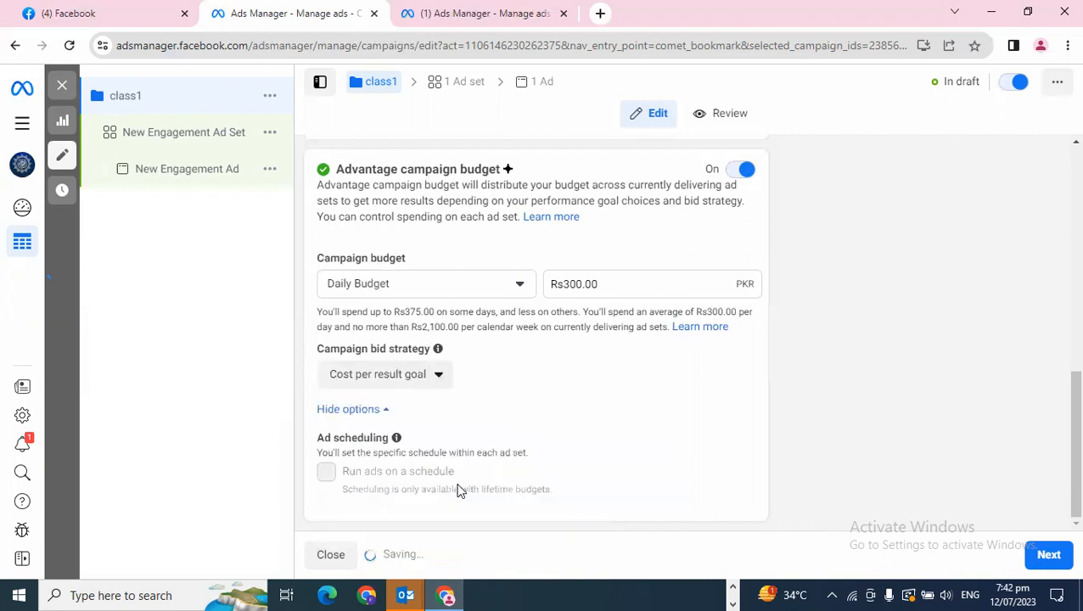
click(410, 387)
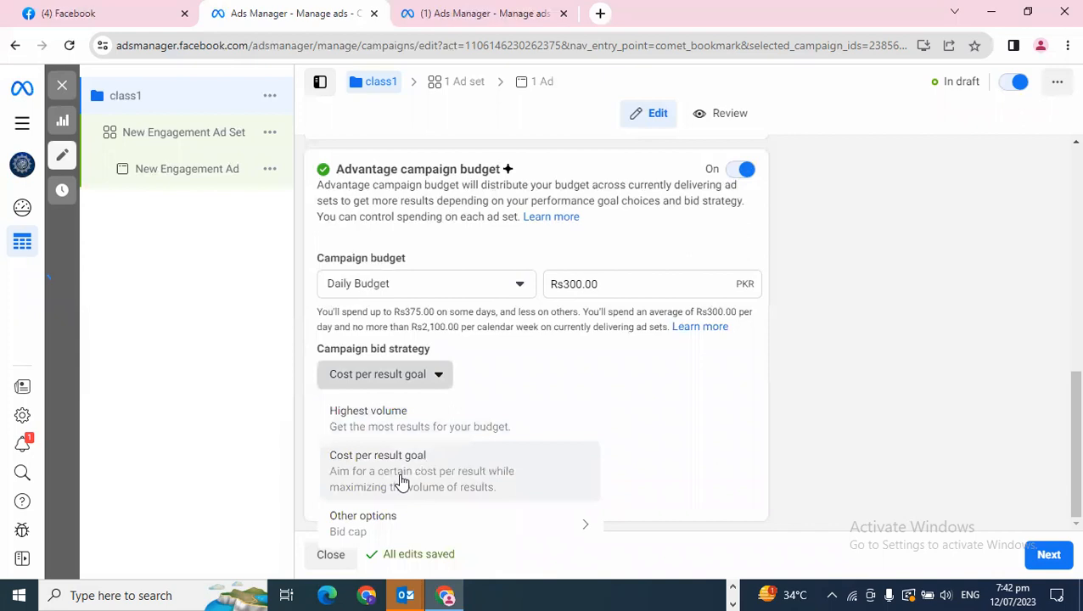